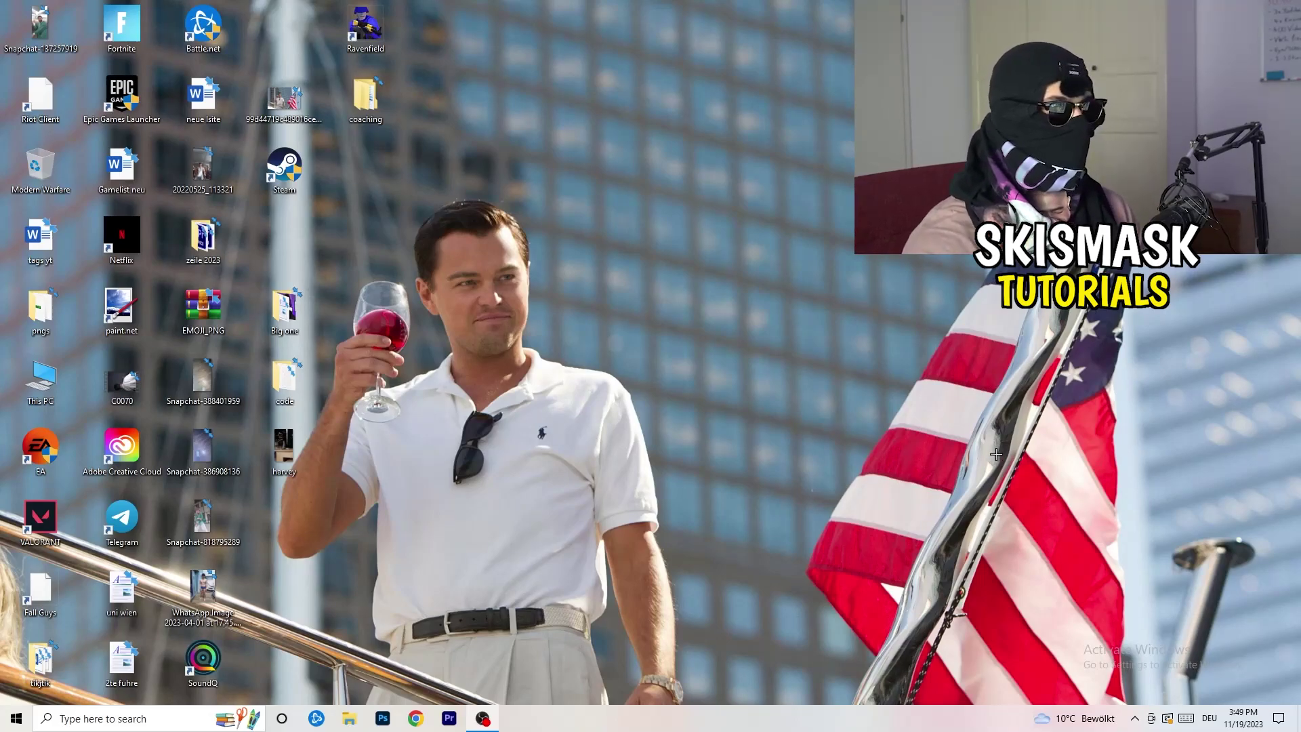
- Drag the Steam shortcut to a new spot on the desktop and open its Properties
{"action": "left_click_drag", "start_coordinate": [285, 171], "coordinate": [689, 238]}
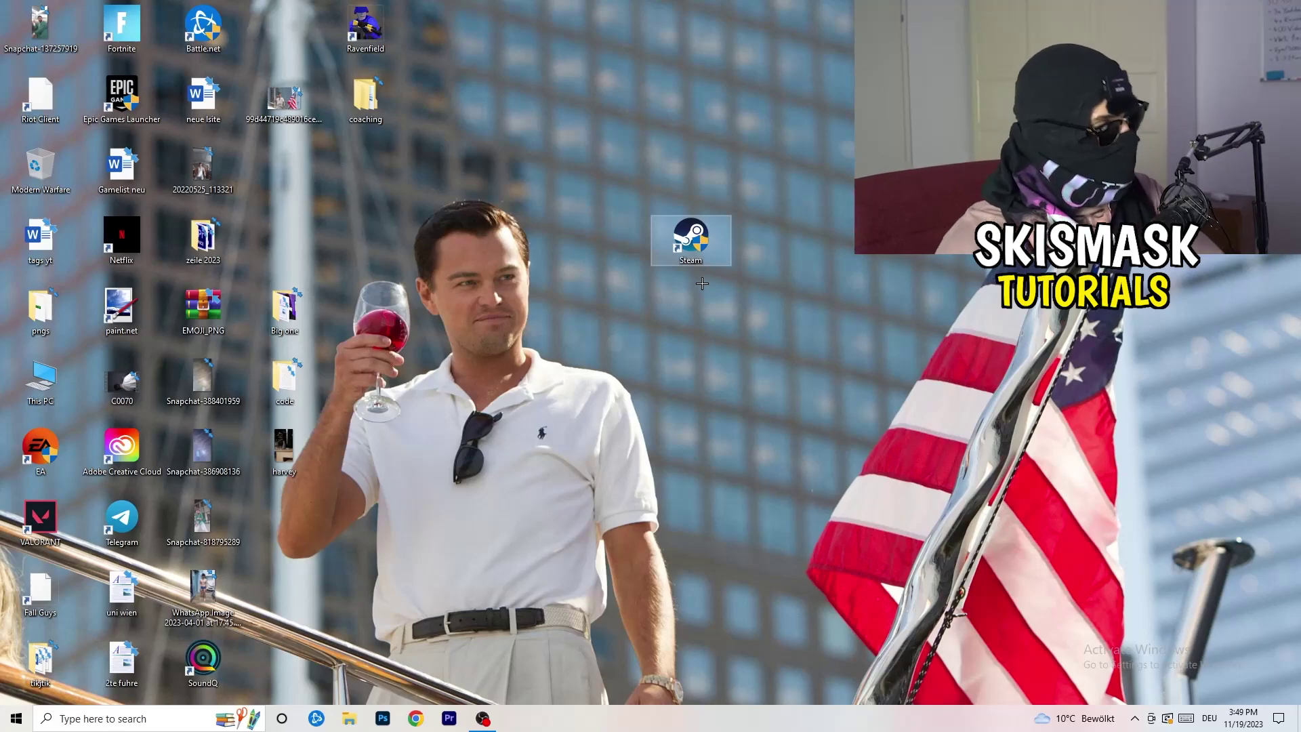
{"action": "right_click", "coordinate": [697, 238]}
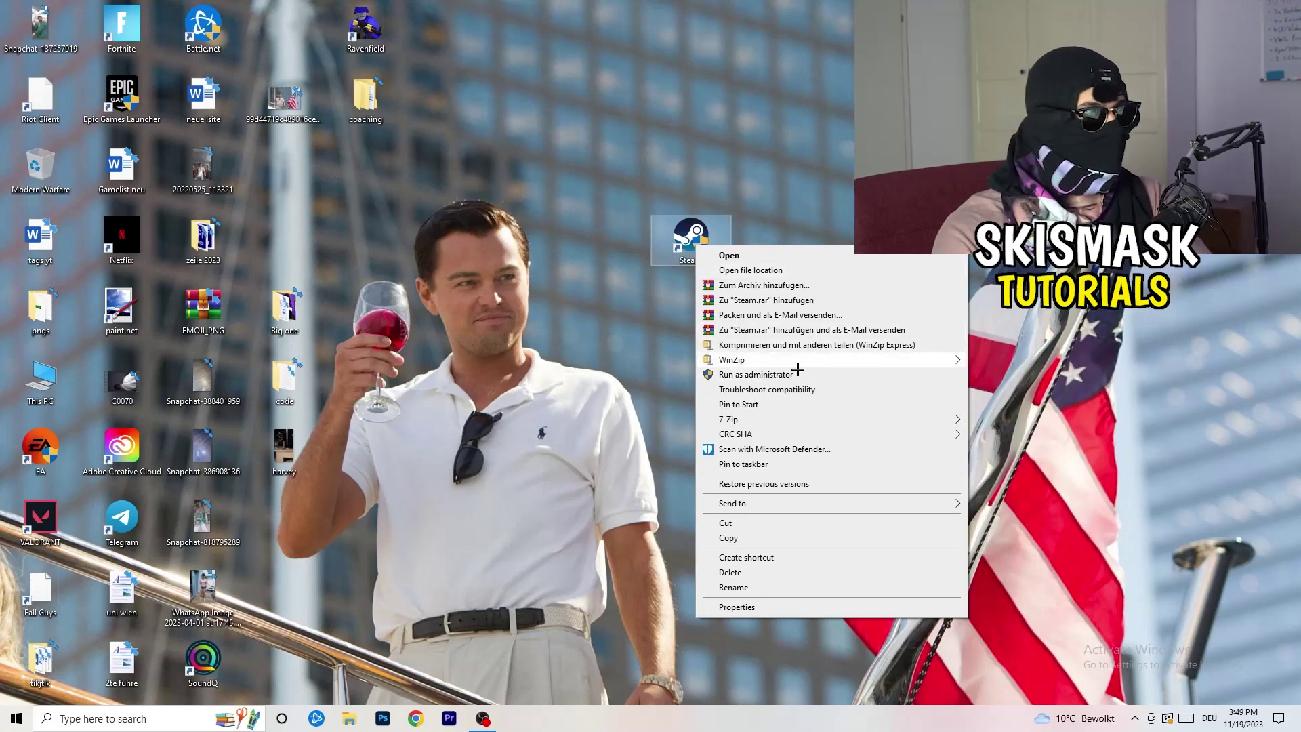
{"action": "left_click", "coordinate": [737, 607]}
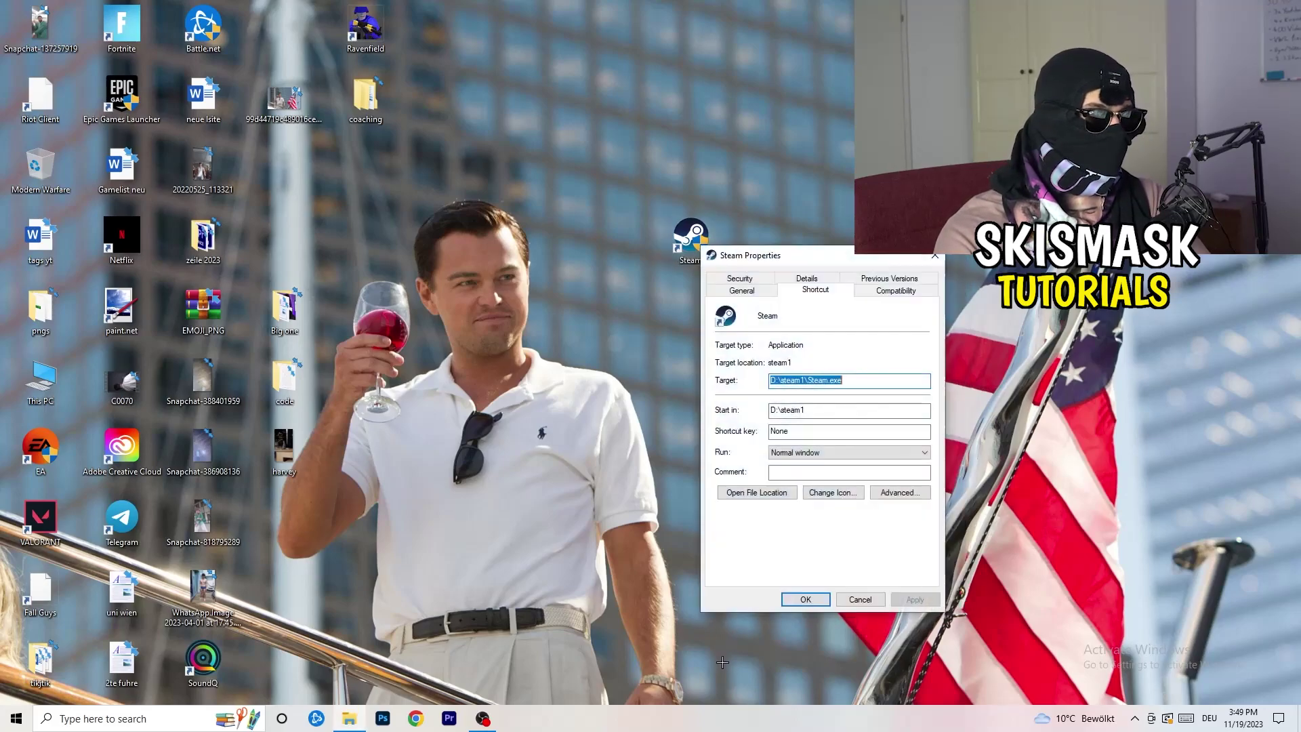
- Keep Steam set to Windows 8 compatibility mode with Run as administrator, and confirm with OK
{"action": "left_click_drag", "start_coordinate": [815, 254], "coordinate": [579, 195]}
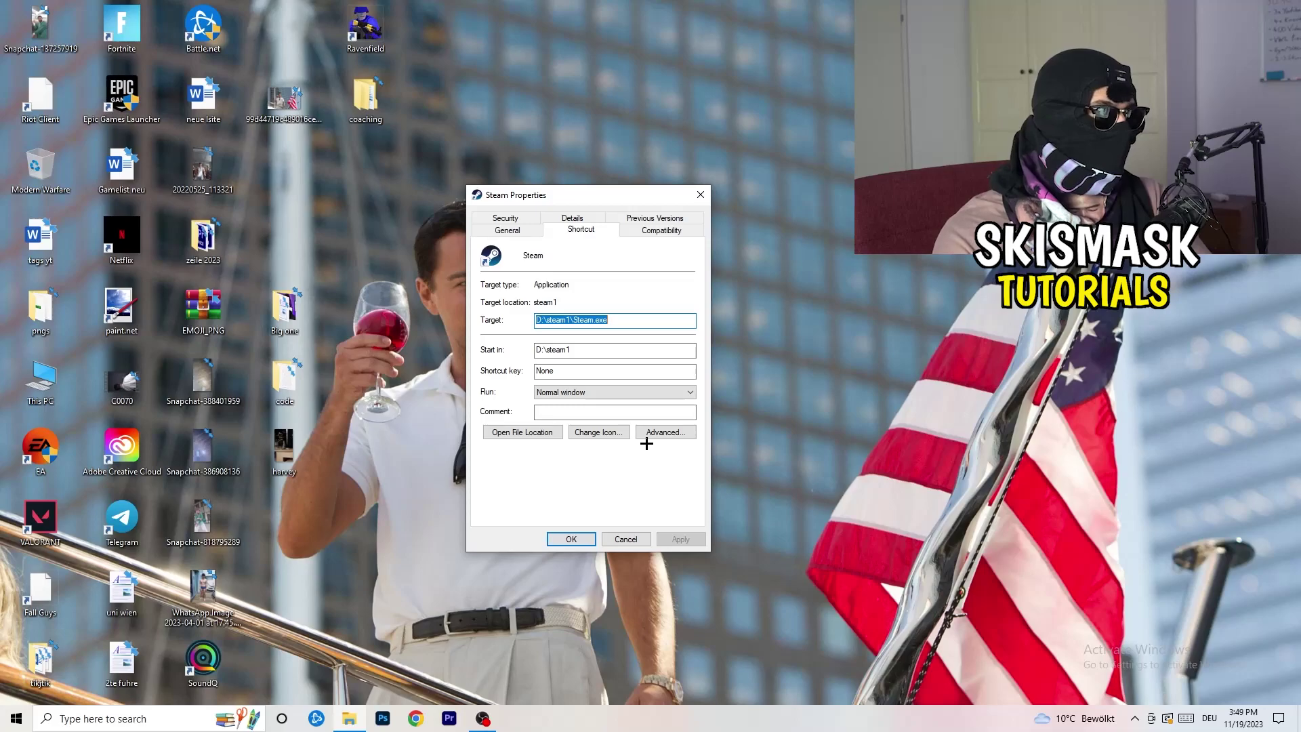
{"action": "left_click", "coordinate": [667, 232]}
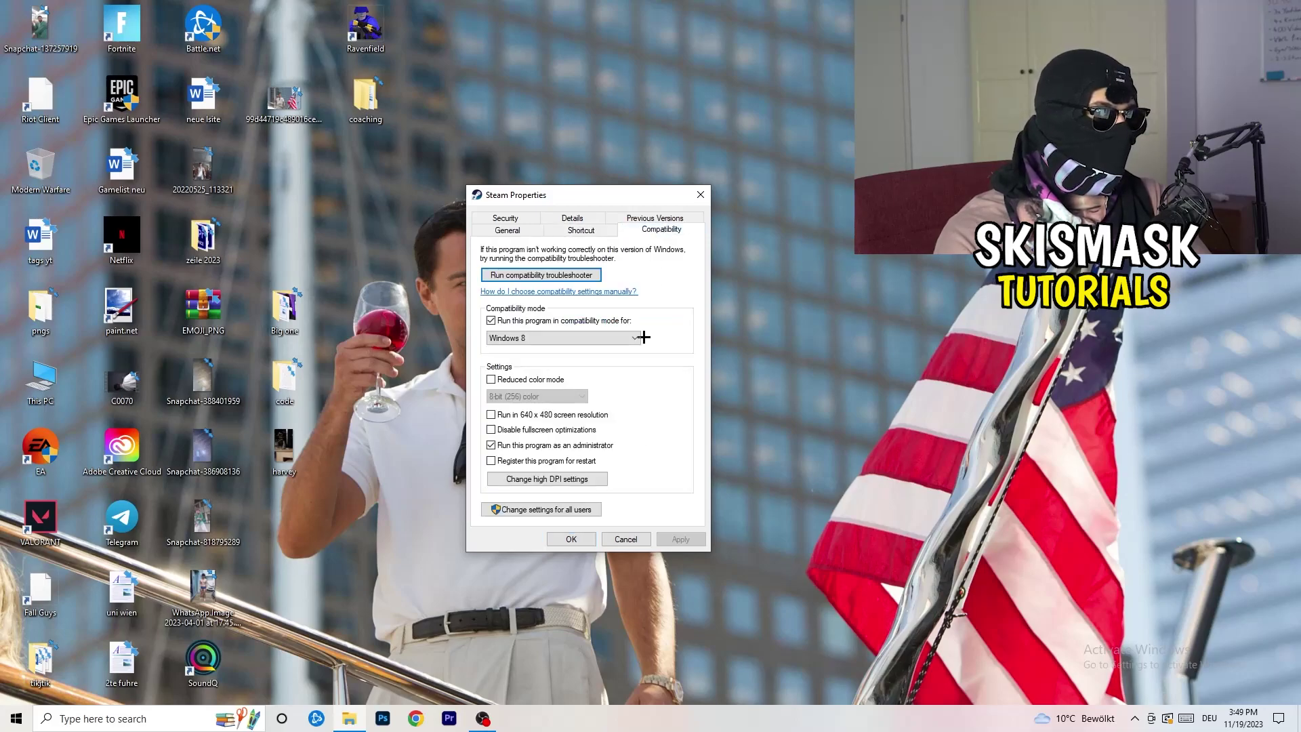
{"action": "left_click_drag", "start_coordinate": [595, 197], "coordinate": [748, 140]}
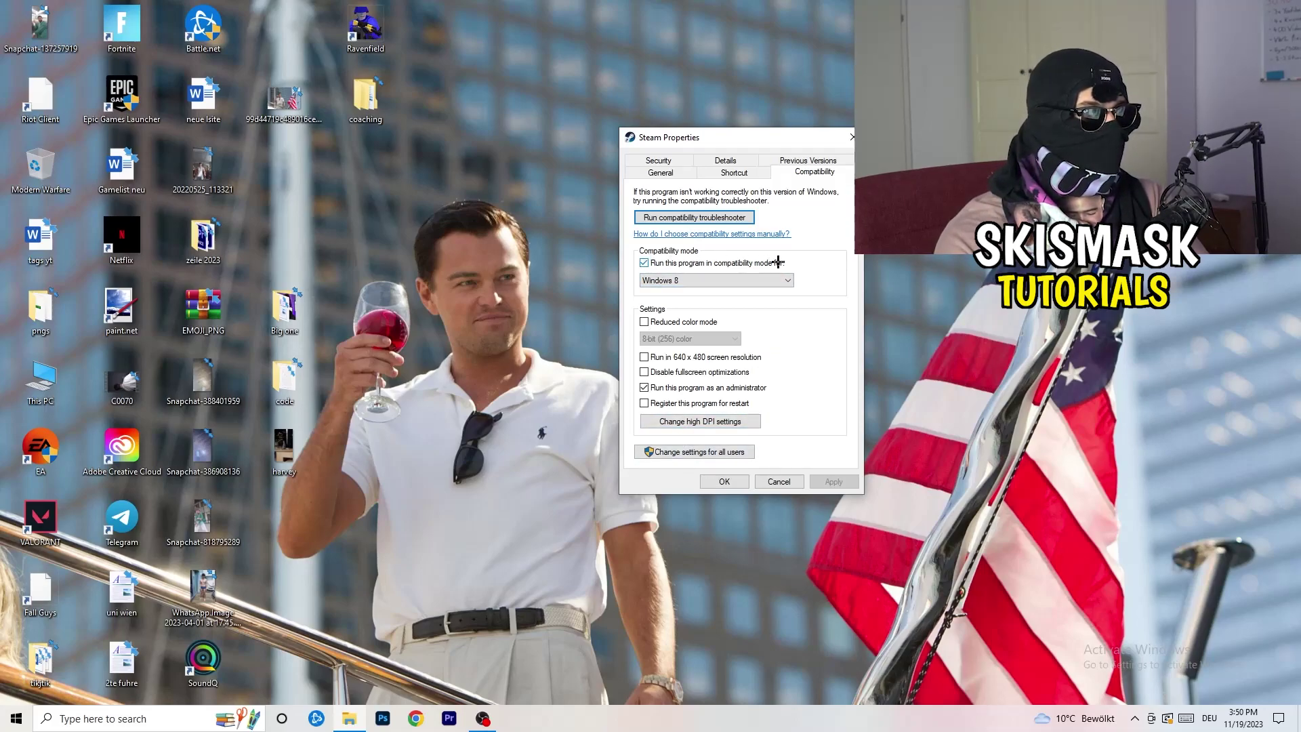
{"action": "left_click", "coordinate": [725, 281]}
{"action": "left_click", "coordinate": [848, 266]}
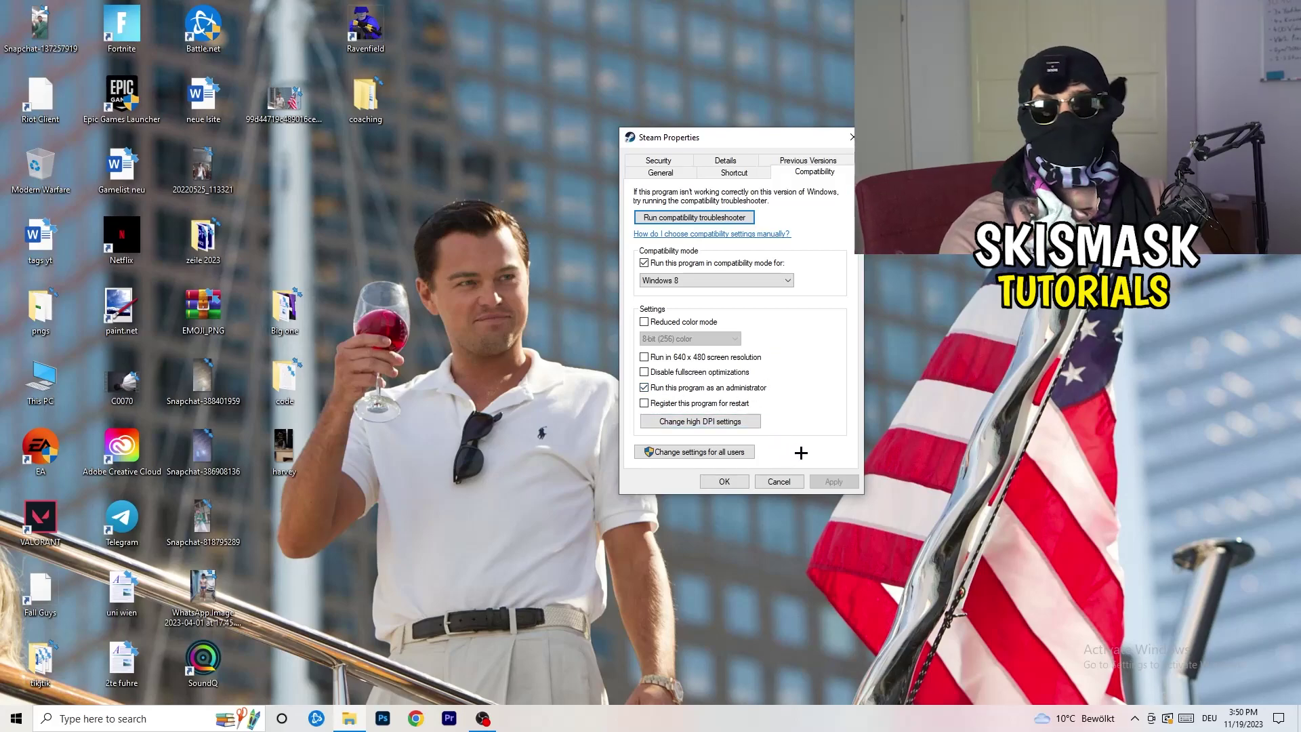
{"action": "left_click", "coordinate": [729, 481]}
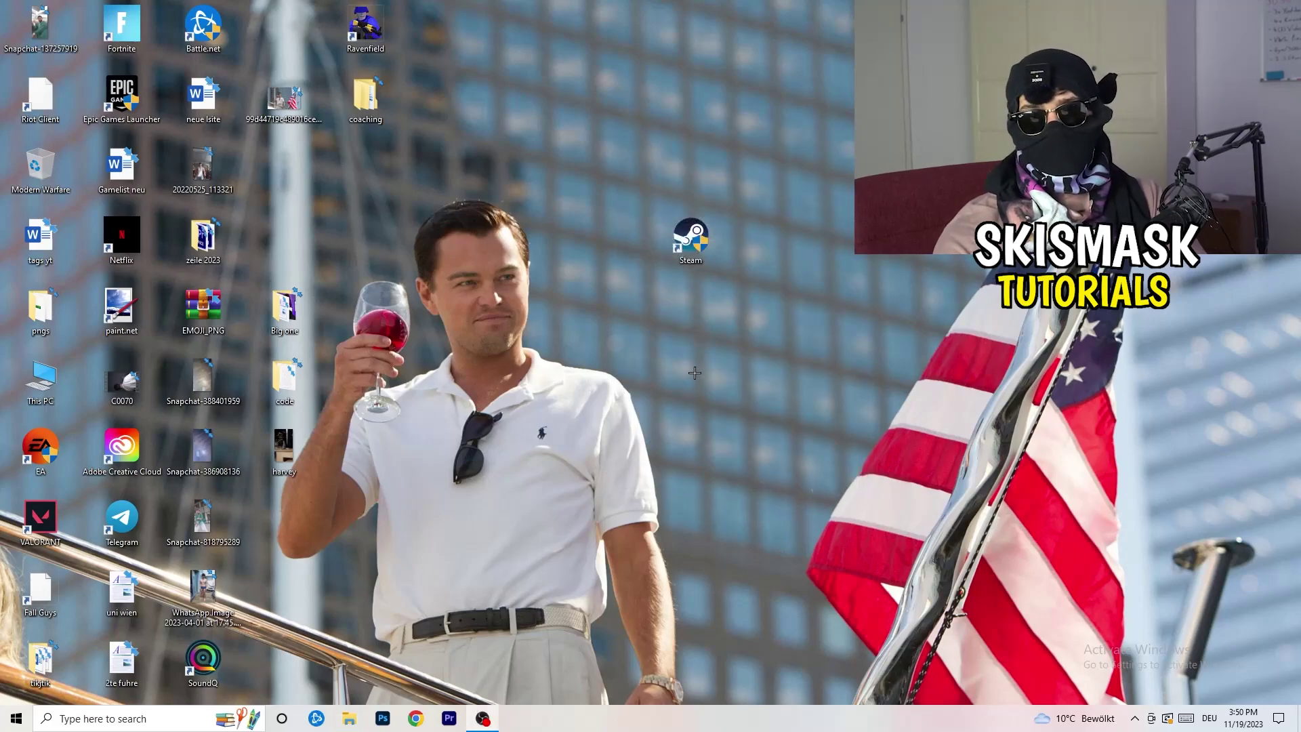
- Shift the Steam icon further left, then recheck its Compatibility tab and close without changes
{"action": "left_click_drag", "start_coordinate": [678, 249], "coordinate": [609, 245]}
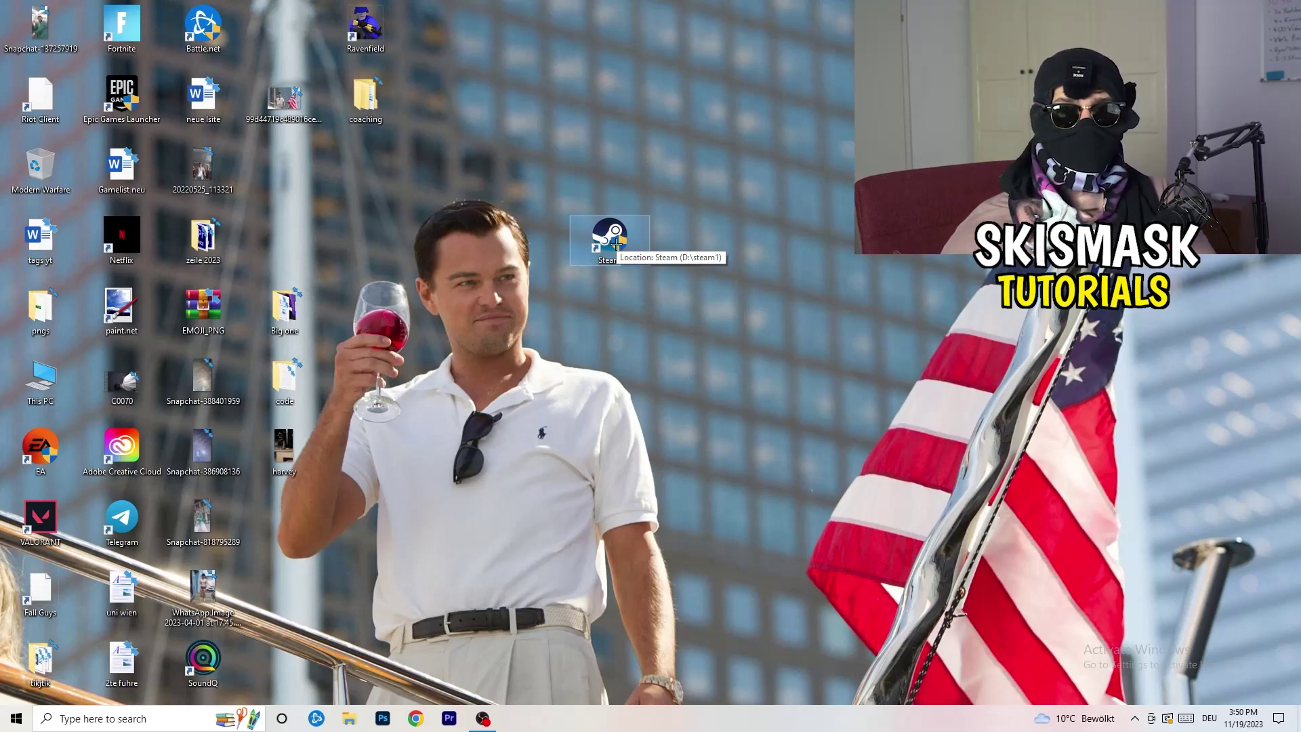
{"action": "left_click_drag", "start_coordinate": [615, 243], "coordinate": [452, 246]}
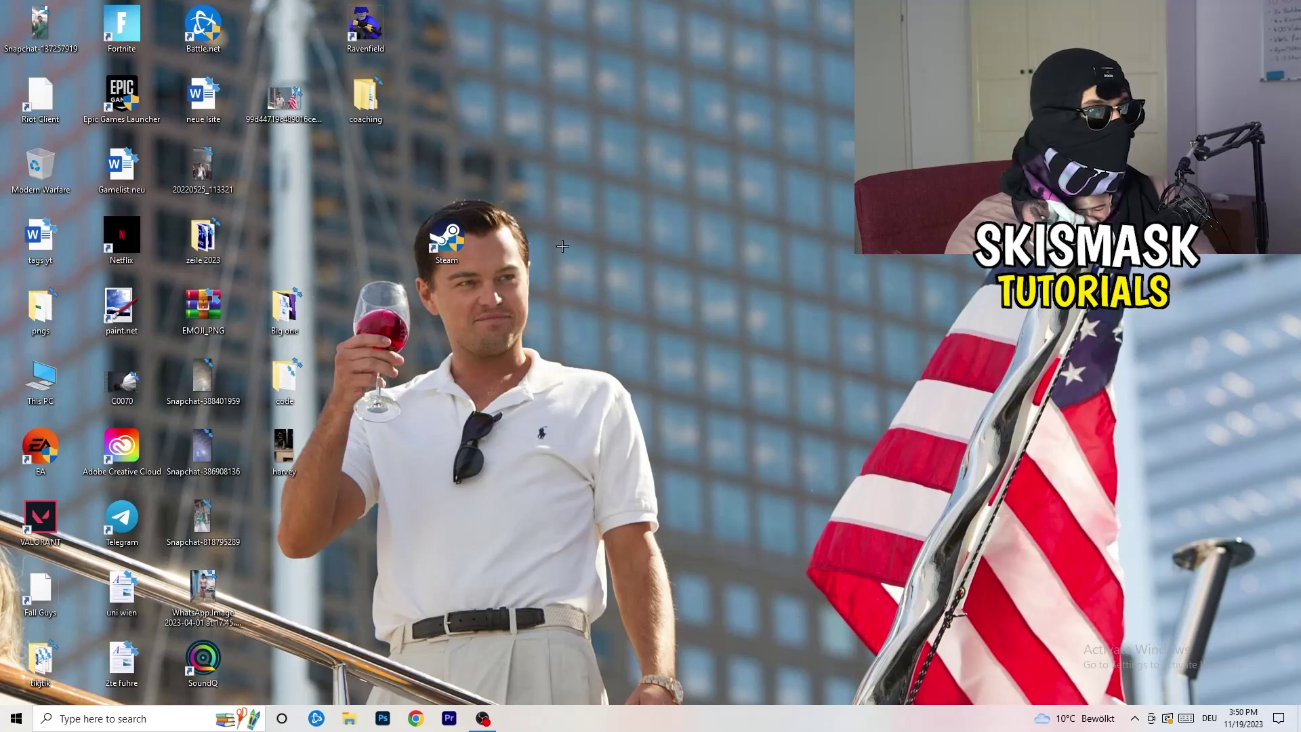
{"action": "right_click", "coordinate": [448, 252]}
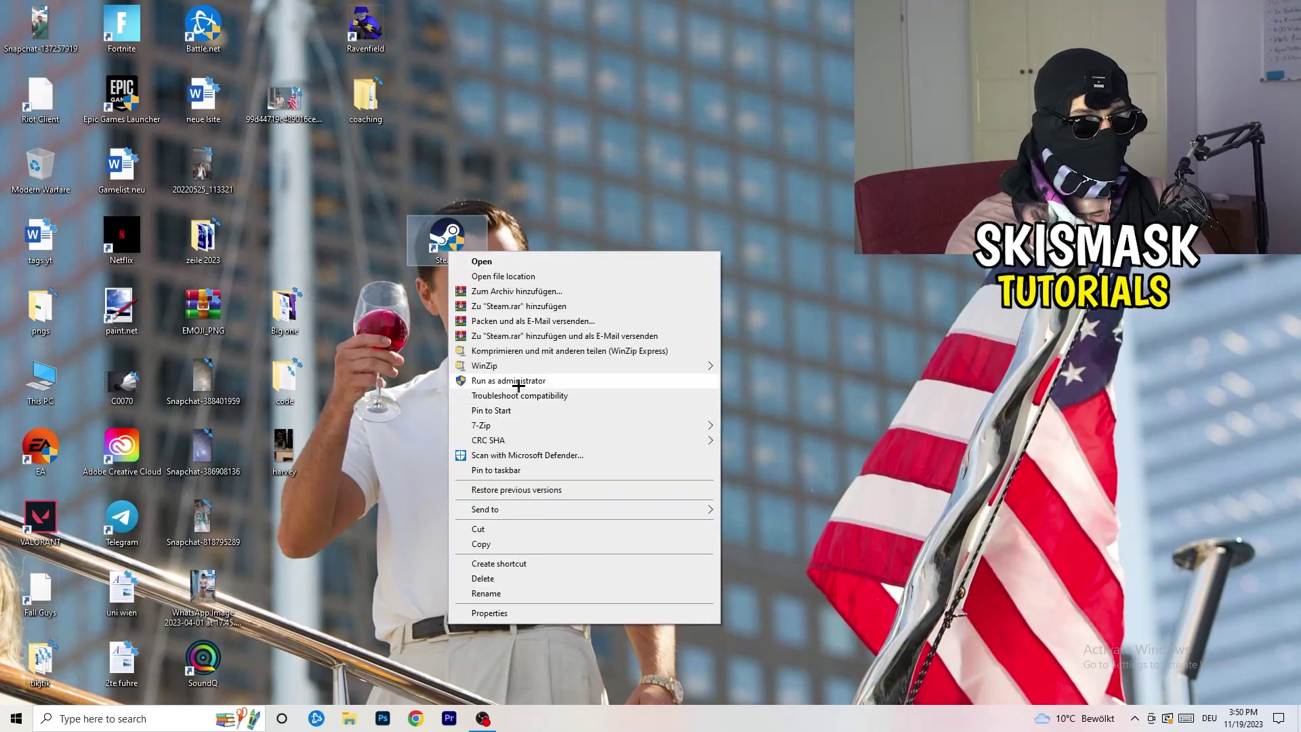
{"action": "left_click", "coordinate": [489, 613]}
{"action": "left_click", "coordinate": [647, 296]}
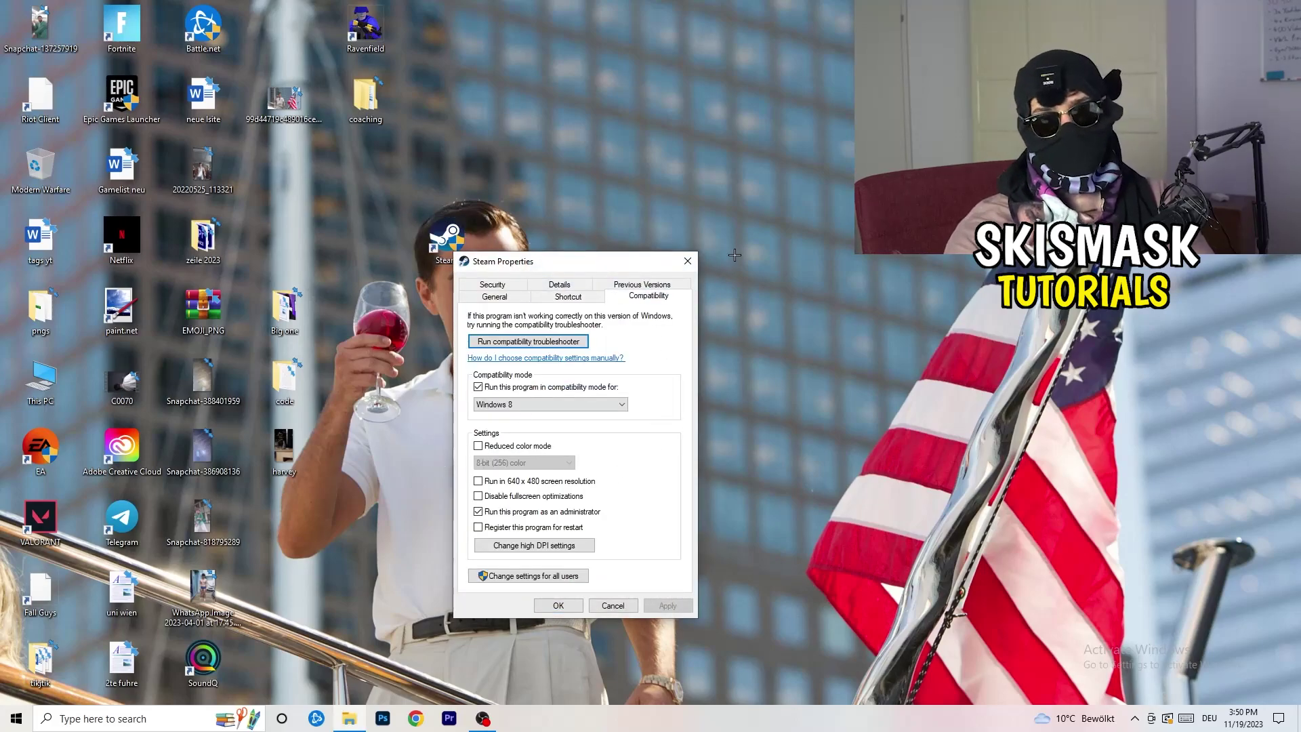
{"action": "left_click", "coordinate": [687, 262]}
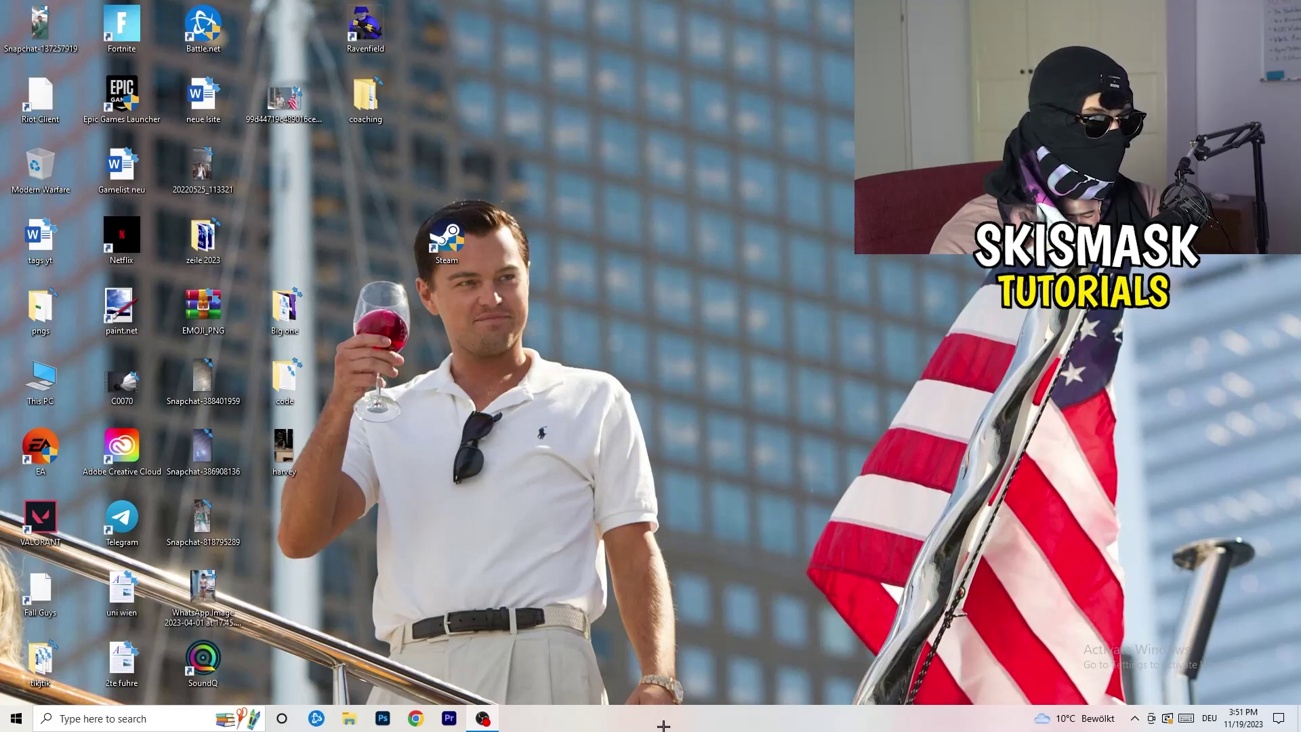
{"action": "left_click_drag", "start_coordinate": [667, 724], "coordinate": [732, 635]}
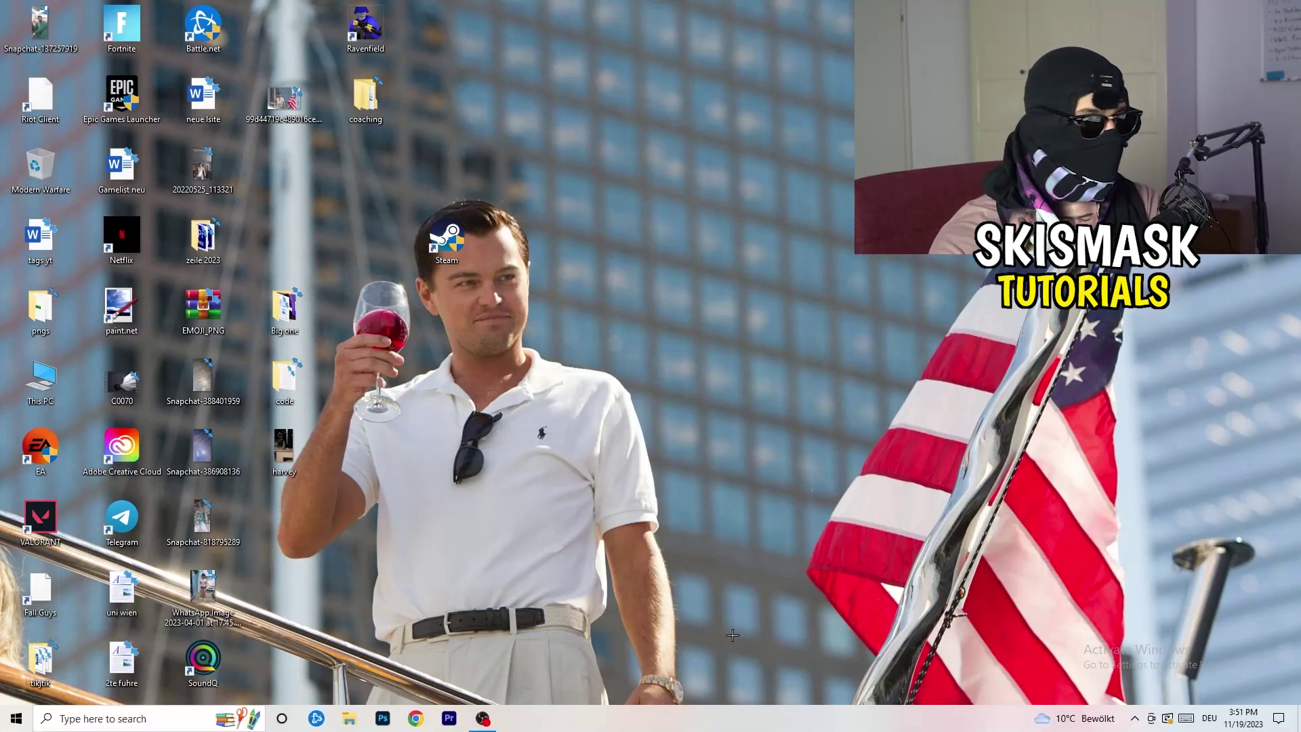
- Launch Task Manager from the taskbar, maximize it, and show the Details list with PIDs
{"action": "right_click", "coordinate": [659, 724]}
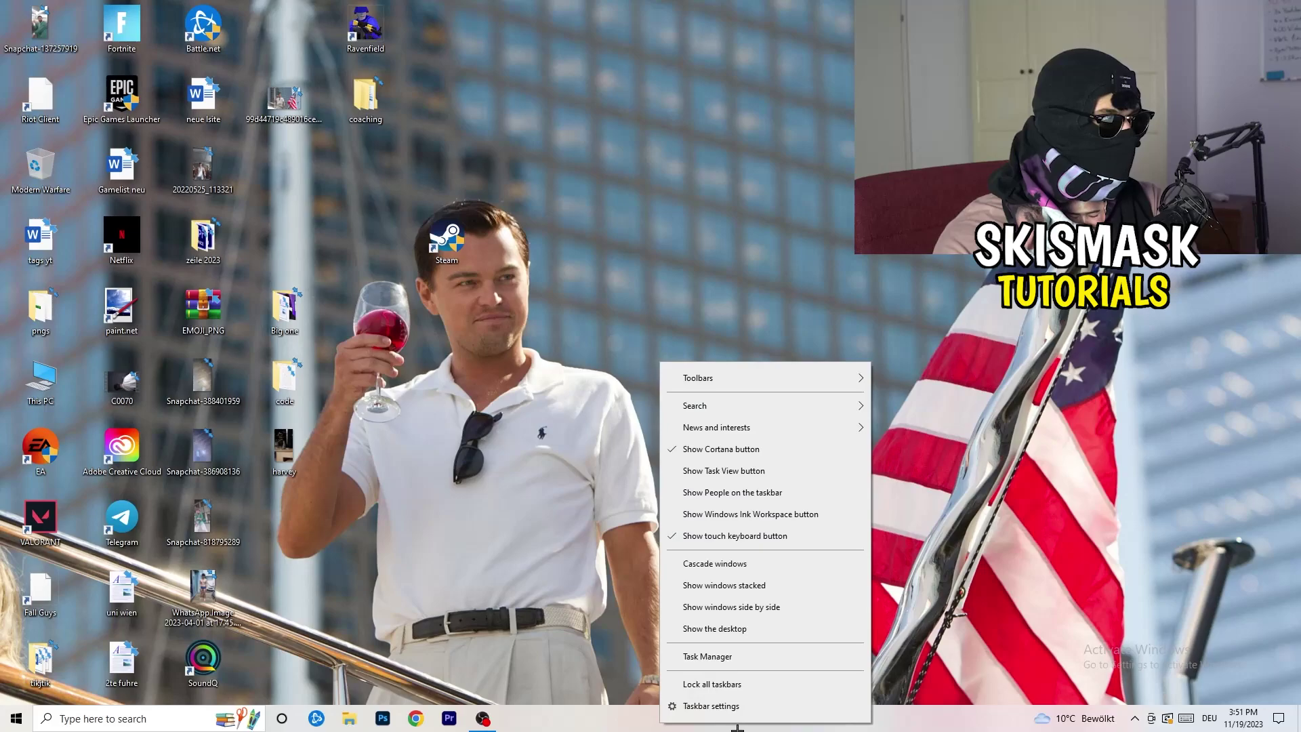
{"action": "left_click", "coordinate": [724, 657]}
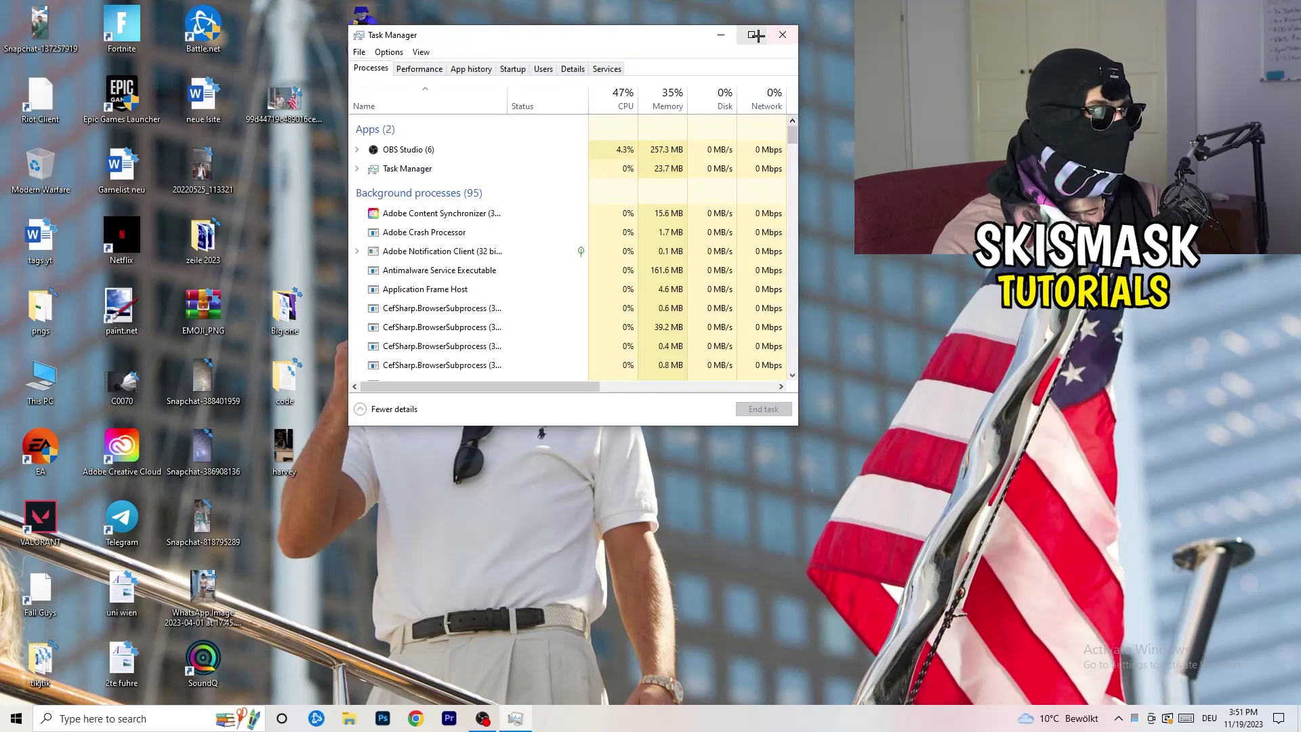
{"action": "left_click", "coordinate": [752, 35]}
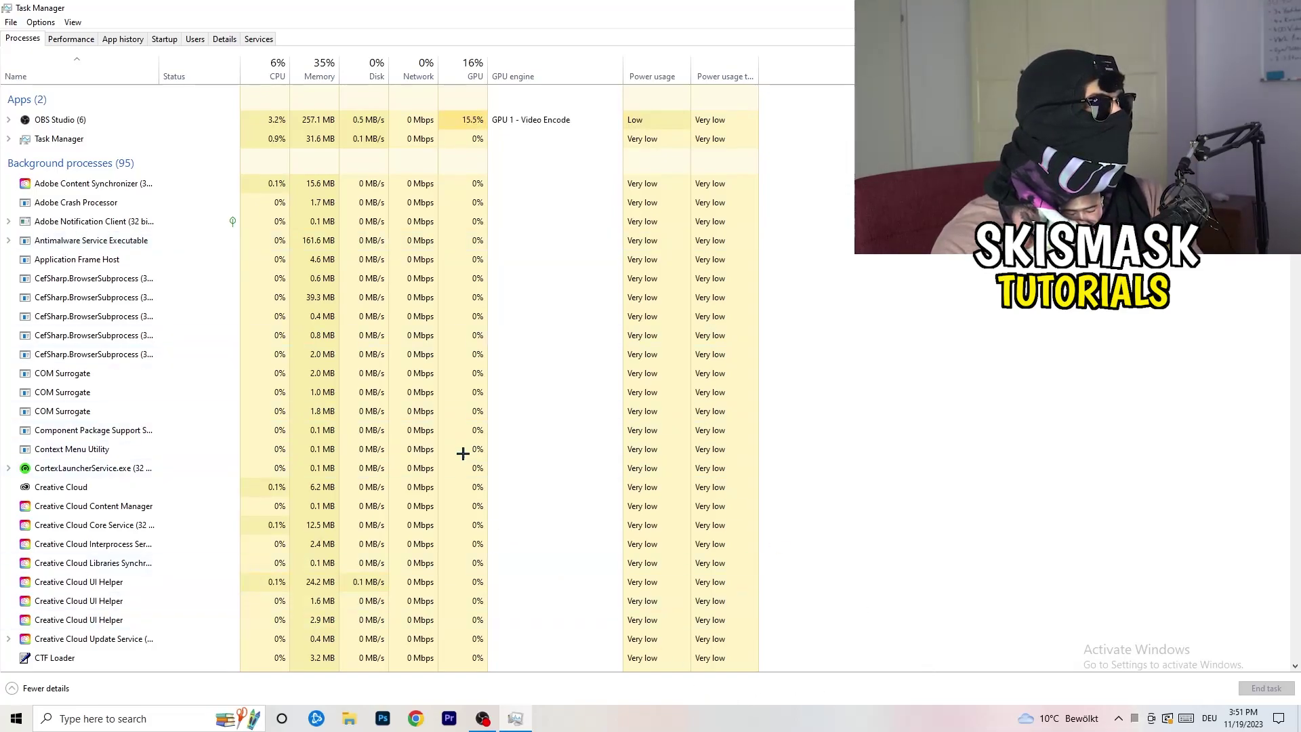
{"action": "left_click", "coordinate": [211, 39]}
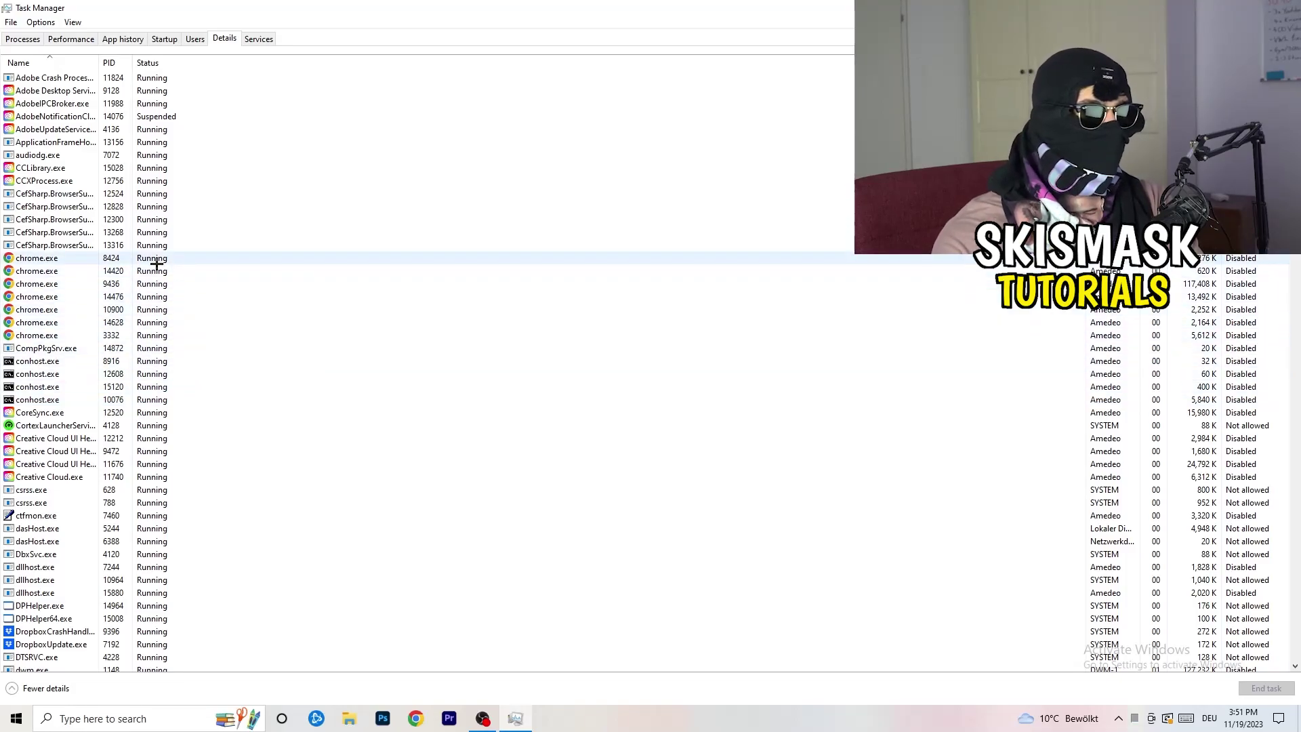
- Review the Set priority levels for Creative Cloud UI Helper.exe, then switch to the Startup apps list
{"action": "scroll", "coordinate": [157, 271], "scroll_direction": "down", "scroll_amount": 3}
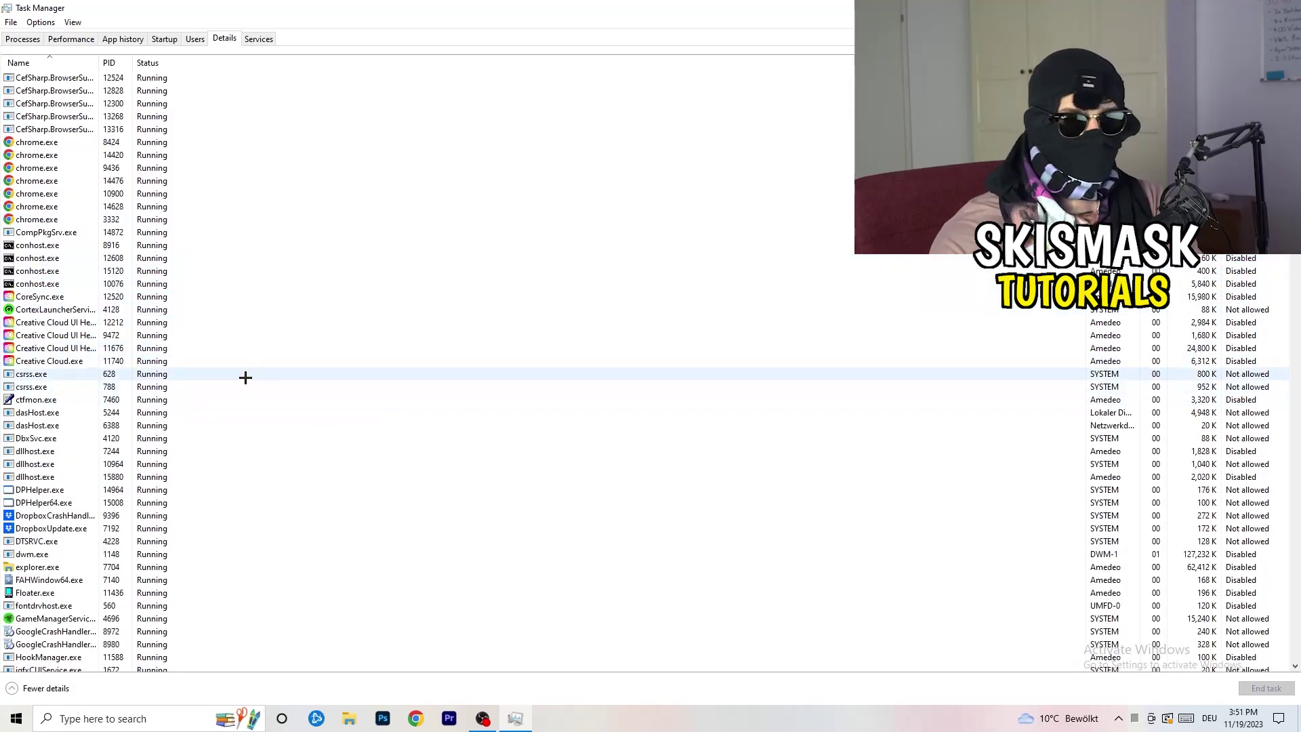
{"action": "right_click", "coordinate": [54, 347]}
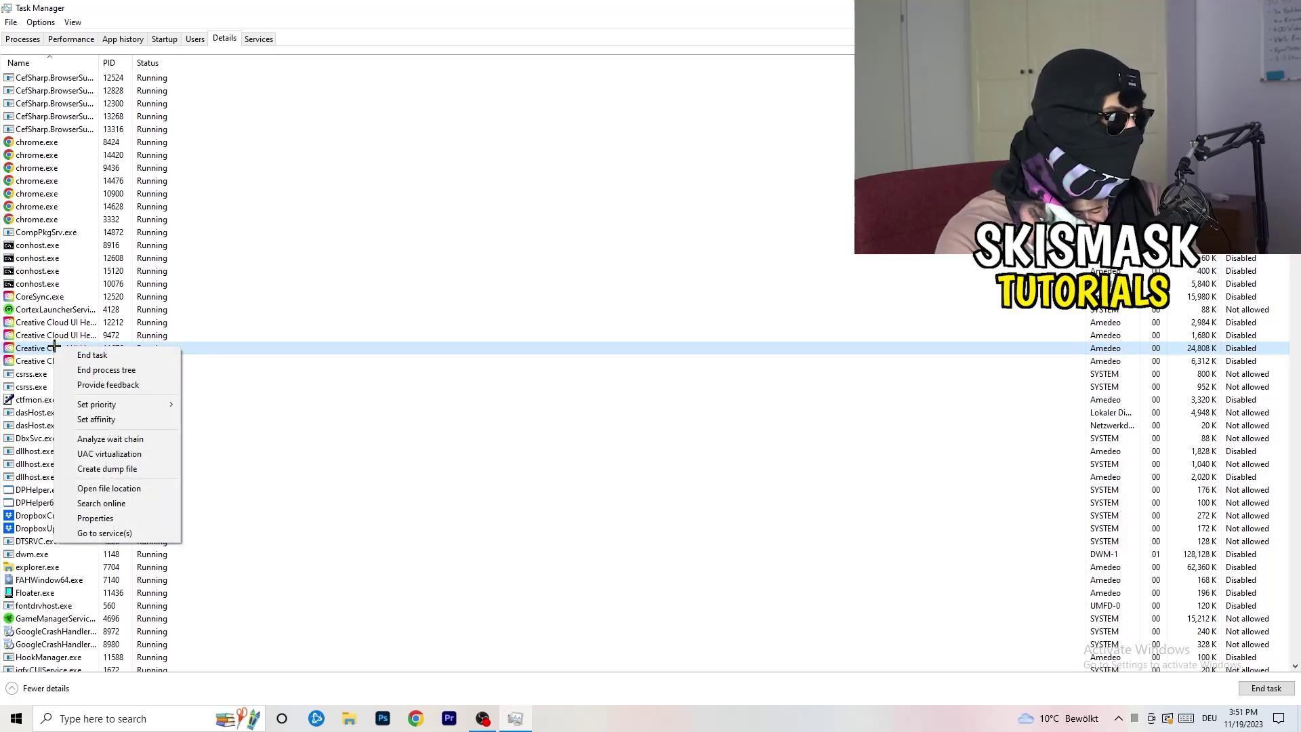
{"action": "mouse_move", "coordinate": [119, 408]}
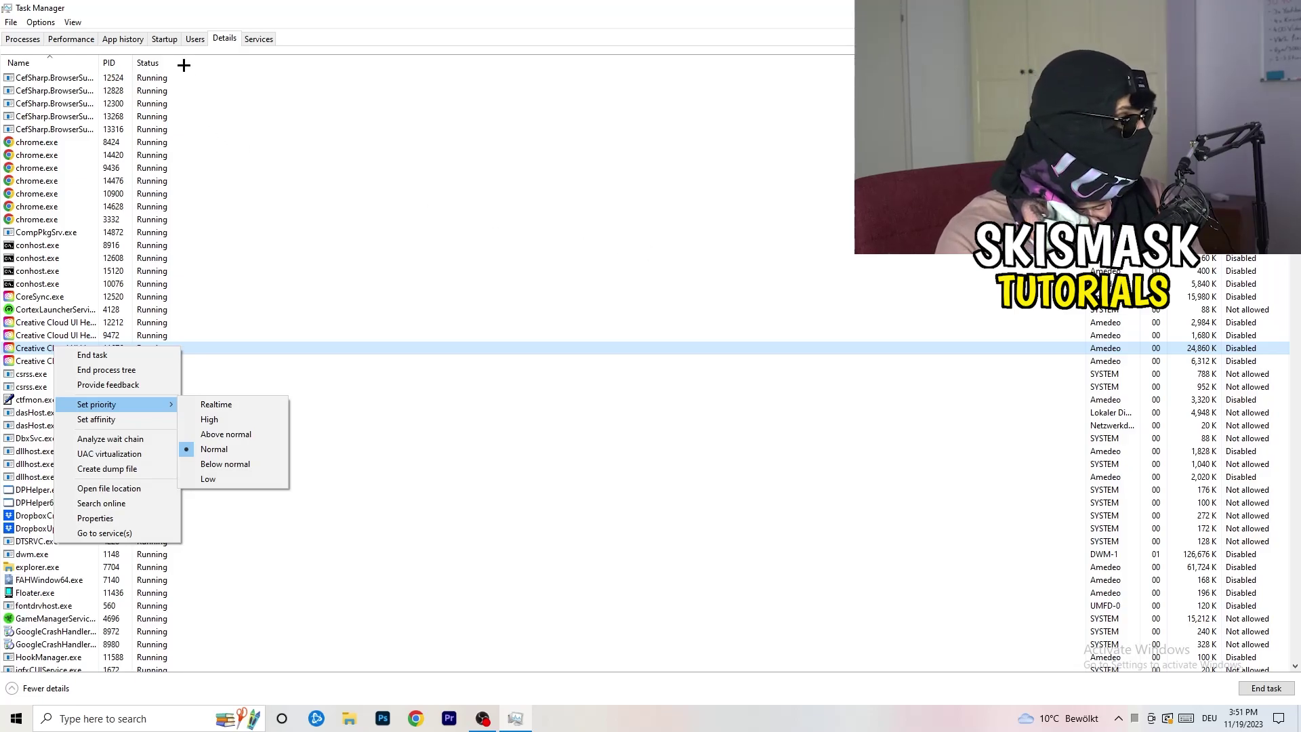
{"action": "left_click", "coordinate": [165, 38]}
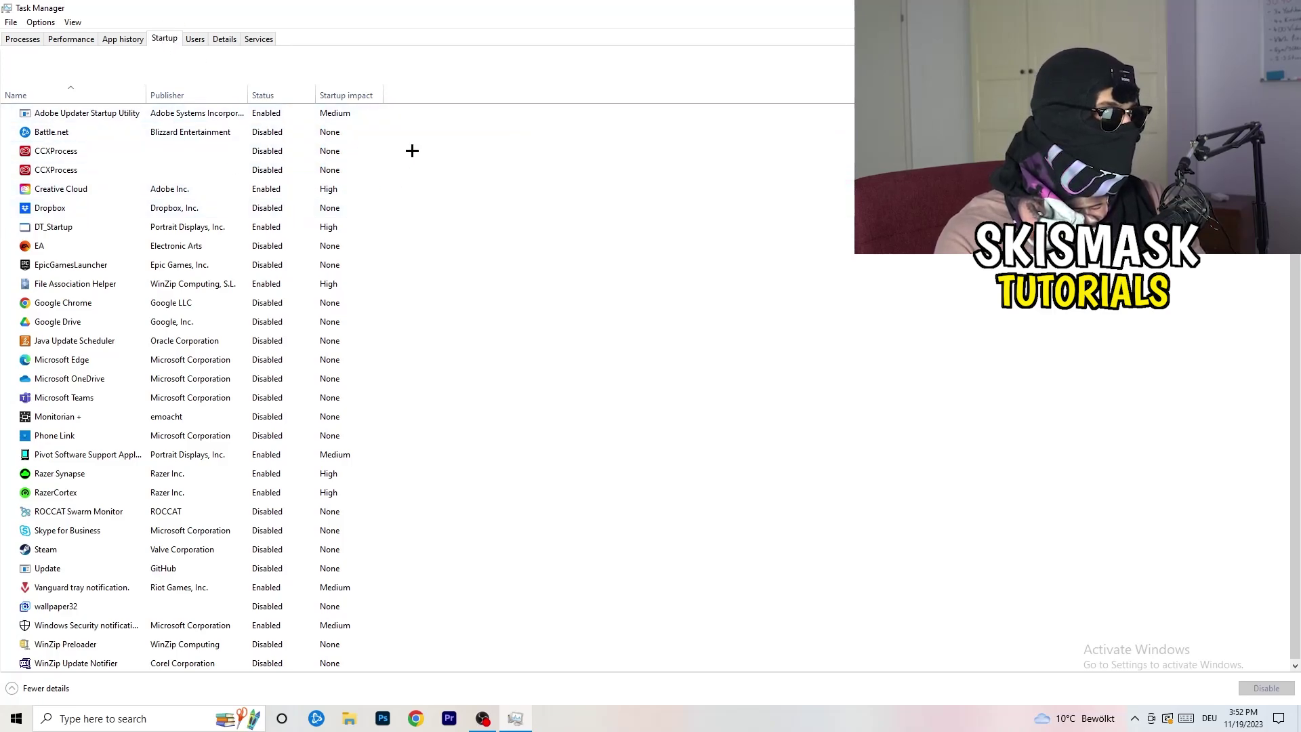
- Inspect the File Association Helper startup entry's options but leave it enabled
{"action": "scroll", "coordinate": [387, 391], "scroll_direction": "down", "scroll_amount": 1}
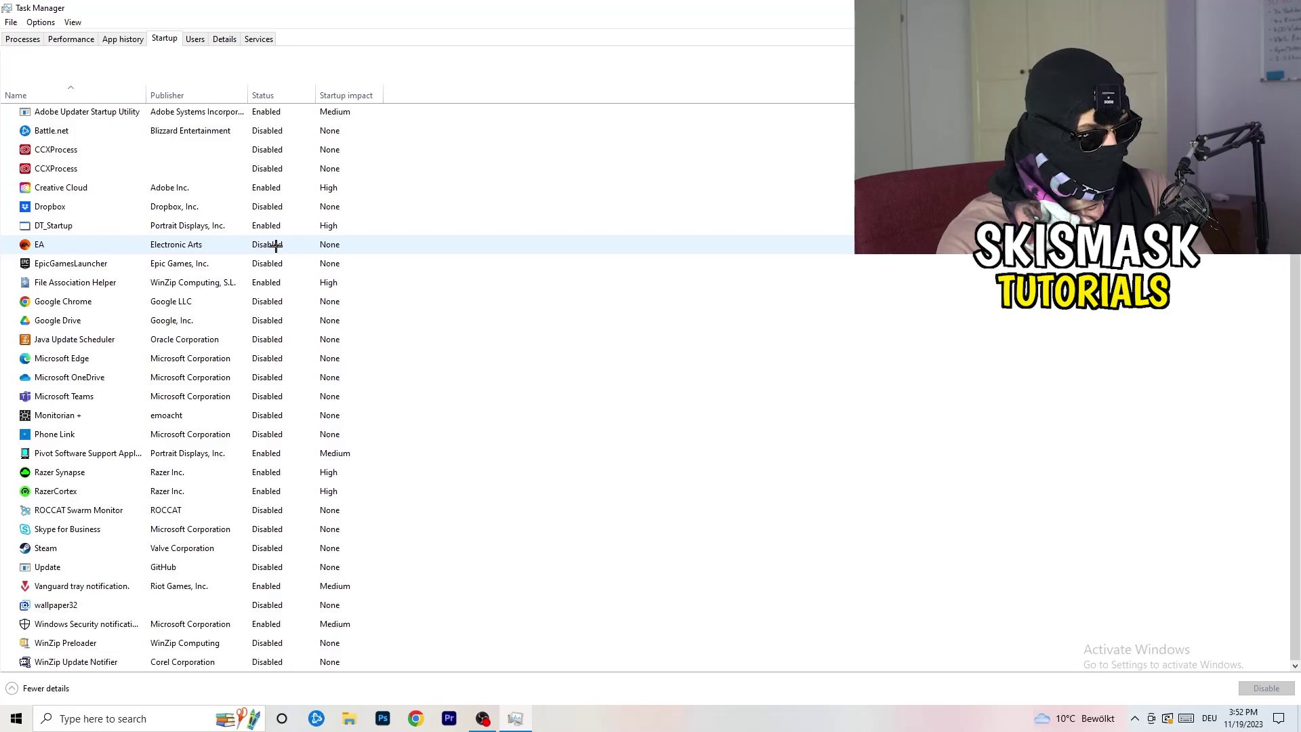
{"action": "right_click", "coordinate": [275, 283]}
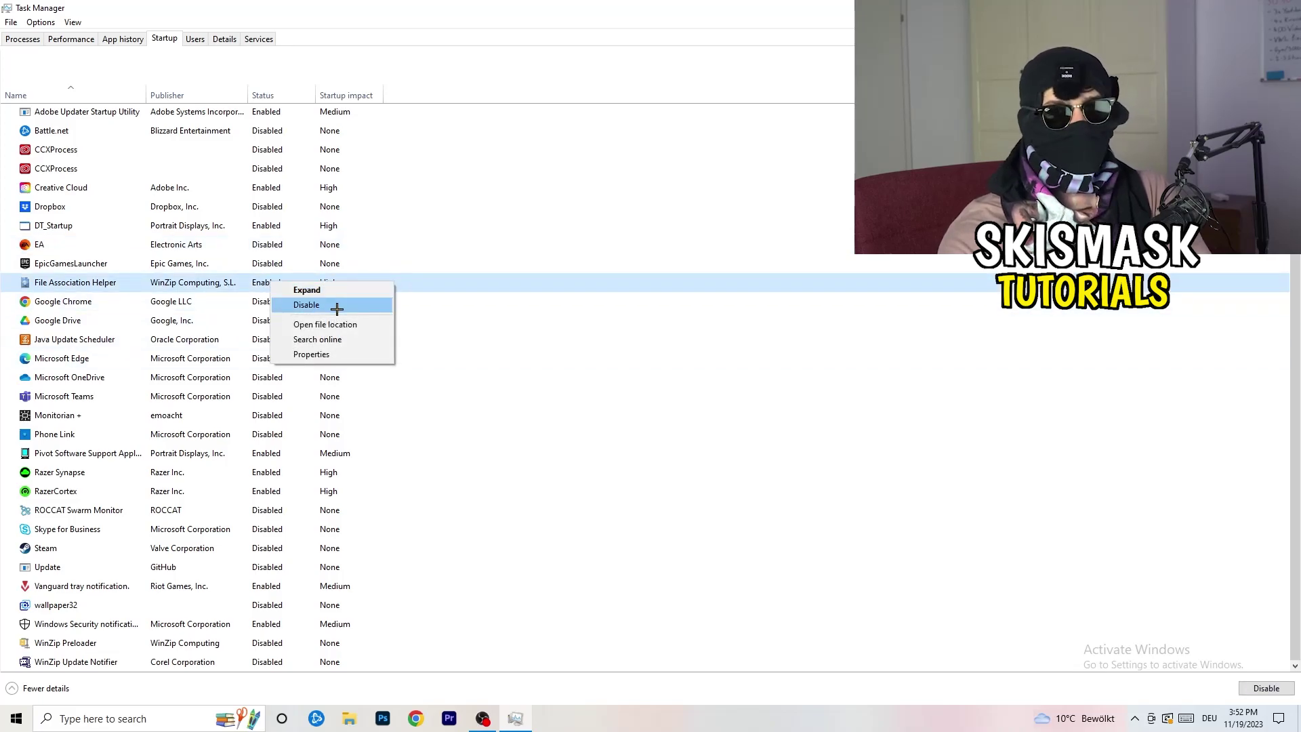
{"action": "left_click", "coordinate": [531, 99]}
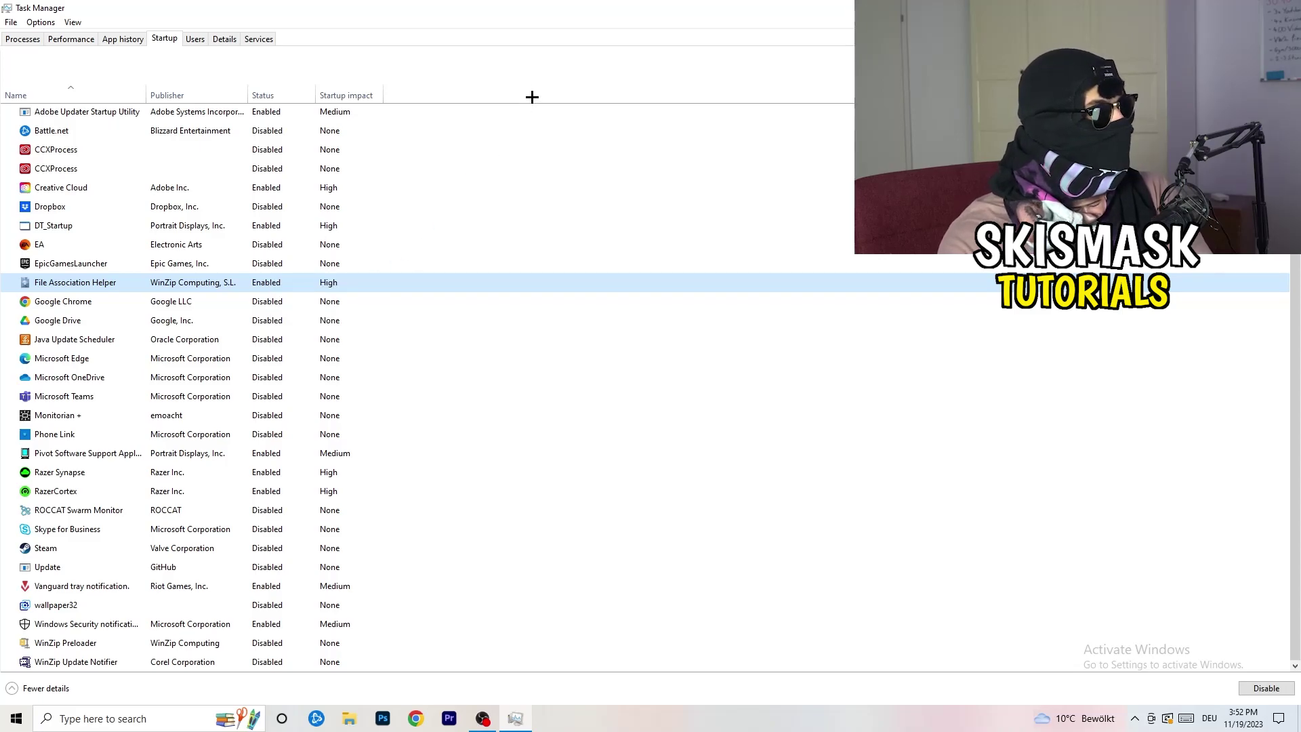
- Return to Processes and sort by GPU usage, putting OBS Studio on top at about 31%
{"action": "left_click", "coordinate": [33, 39]}
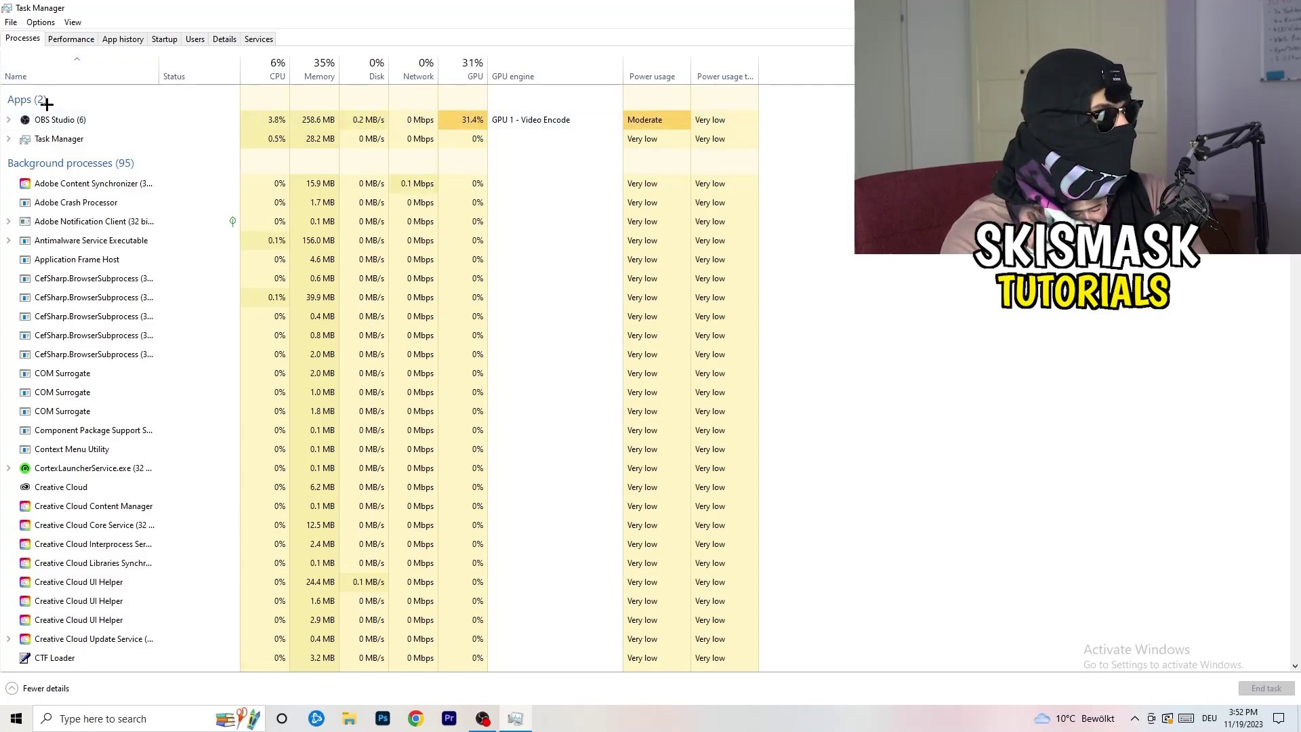
{"action": "left_click", "coordinate": [276, 57]}
{"action": "left_click", "coordinate": [468, 64]}
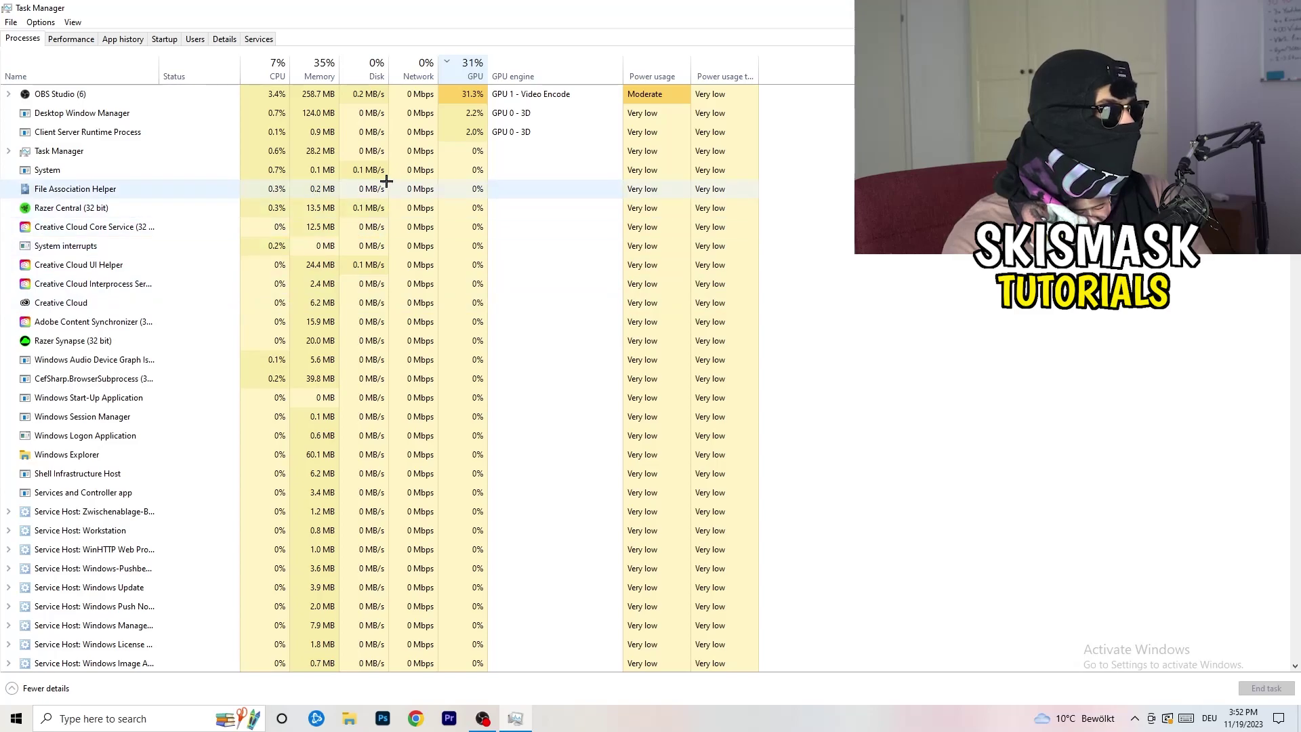
- Re-sort processes by GPU, check the Search Indexer's options, sort by CPU, then close Task Manager
{"action": "left_click", "coordinate": [467, 74]}
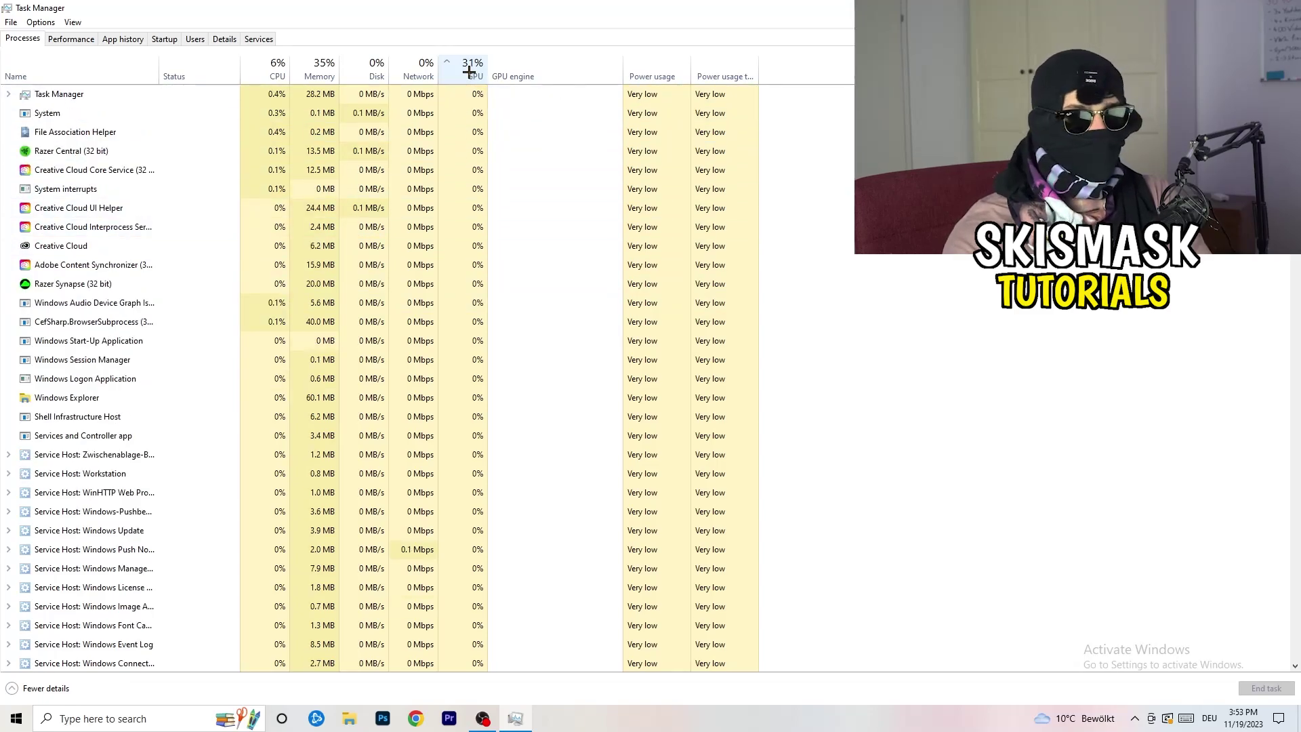
{"action": "scroll", "coordinate": [474, 212], "scroll_direction": "down", "scroll_amount": 15}
{"action": "scroll", "coordinate": [481, 216], "scroll_direction": "up", "scroll_amount": 13}
{"action": "scroll", "coordinate": [481, 215], "scroll_direction": "up", "scroll_amount": 2}
{"action": "scroll", "coordinate": [482, 203], "scroll_direction": "down", "scroll_amount": 20}
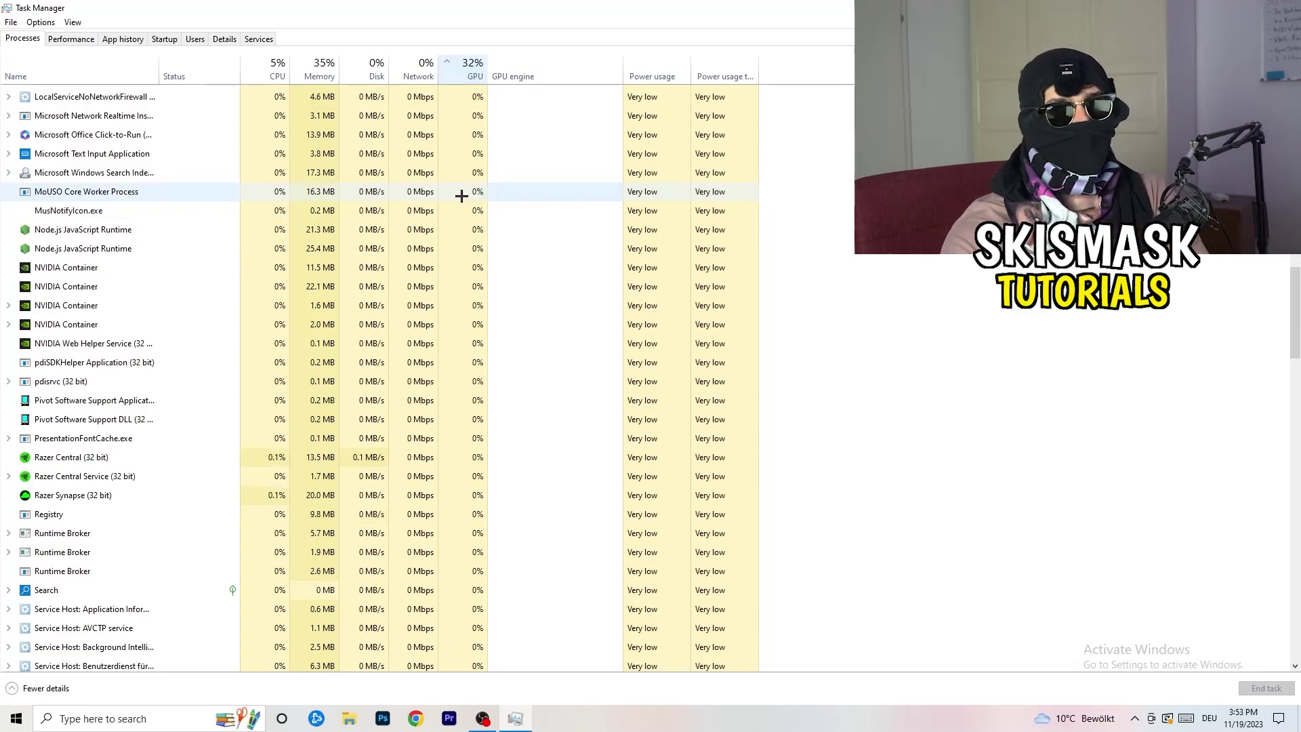
{"action": "right_click", "coordinate": [441, 168]}
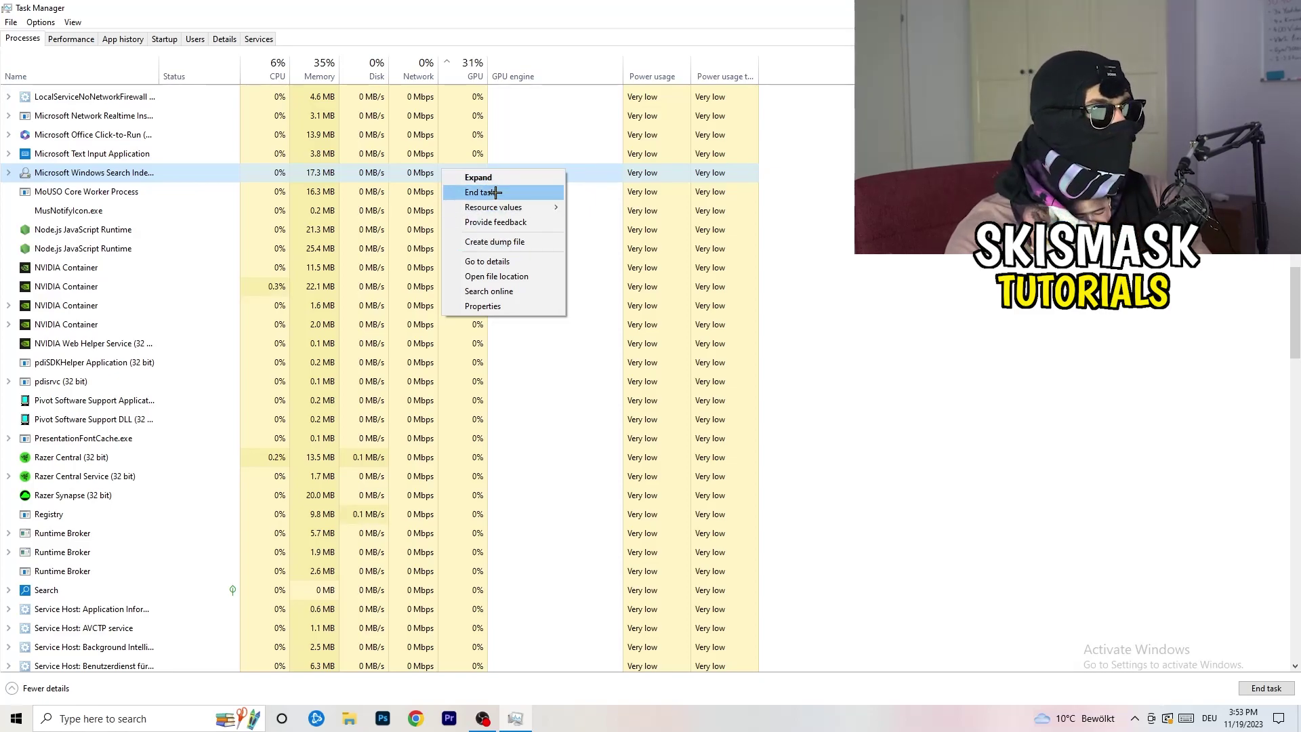
{"action": "left_click", "coordinate": [274, 68]}
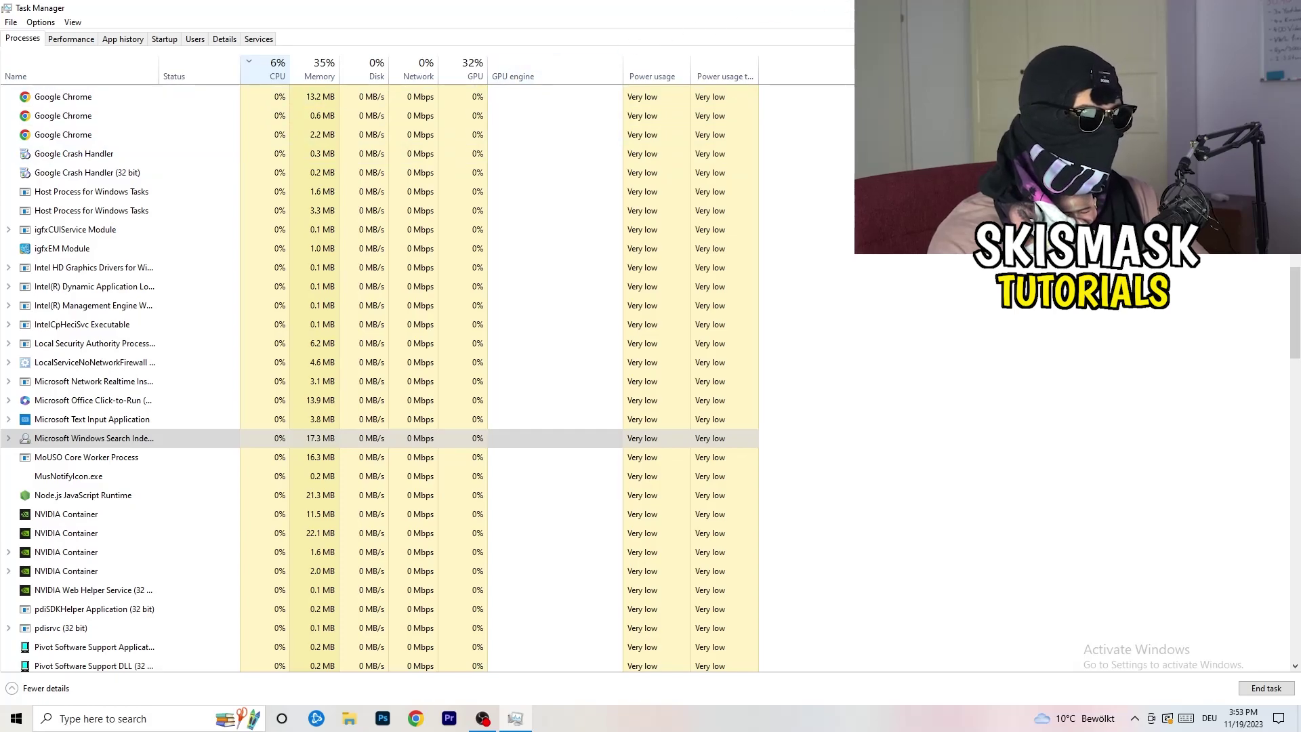
{"action": "key", "text": "alt+F4"}
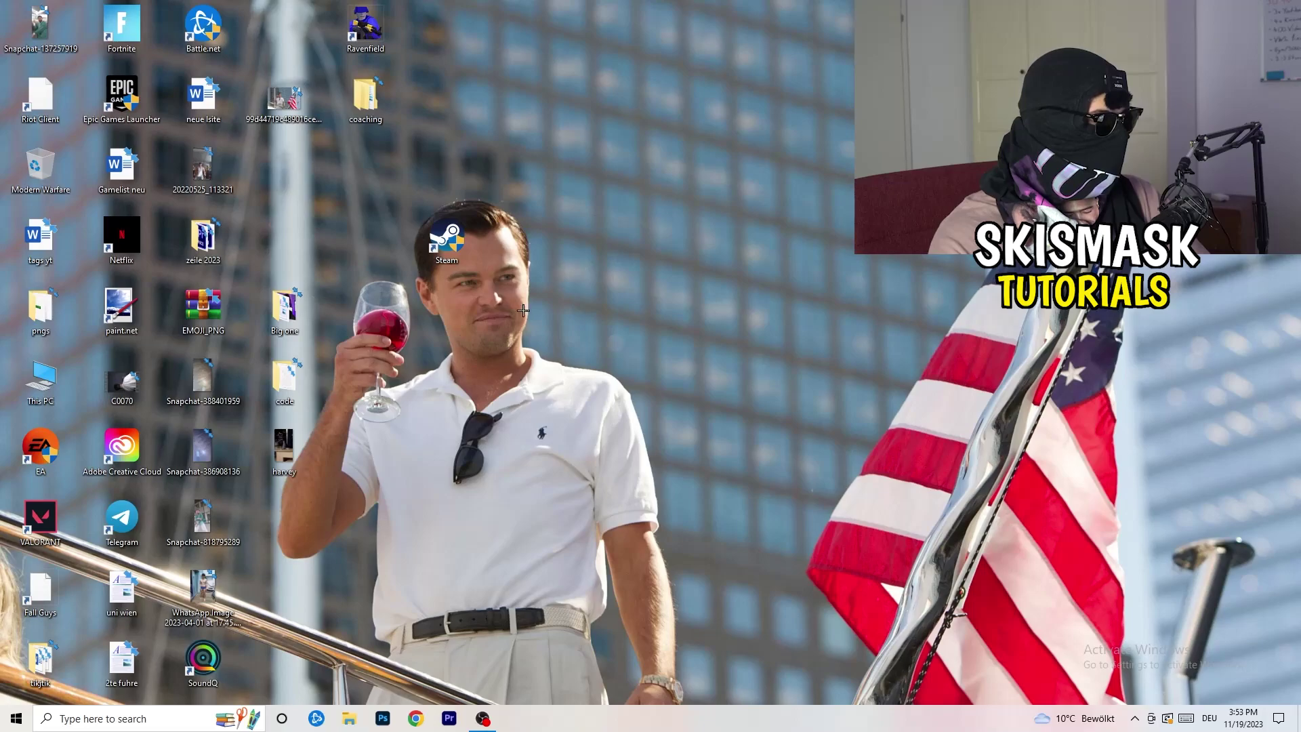
- Go to Settings > Gaming > Captures, where background recording and recorded audio are off at 30 fps
{"action": "left_click", "coordinate": [5, 724]}
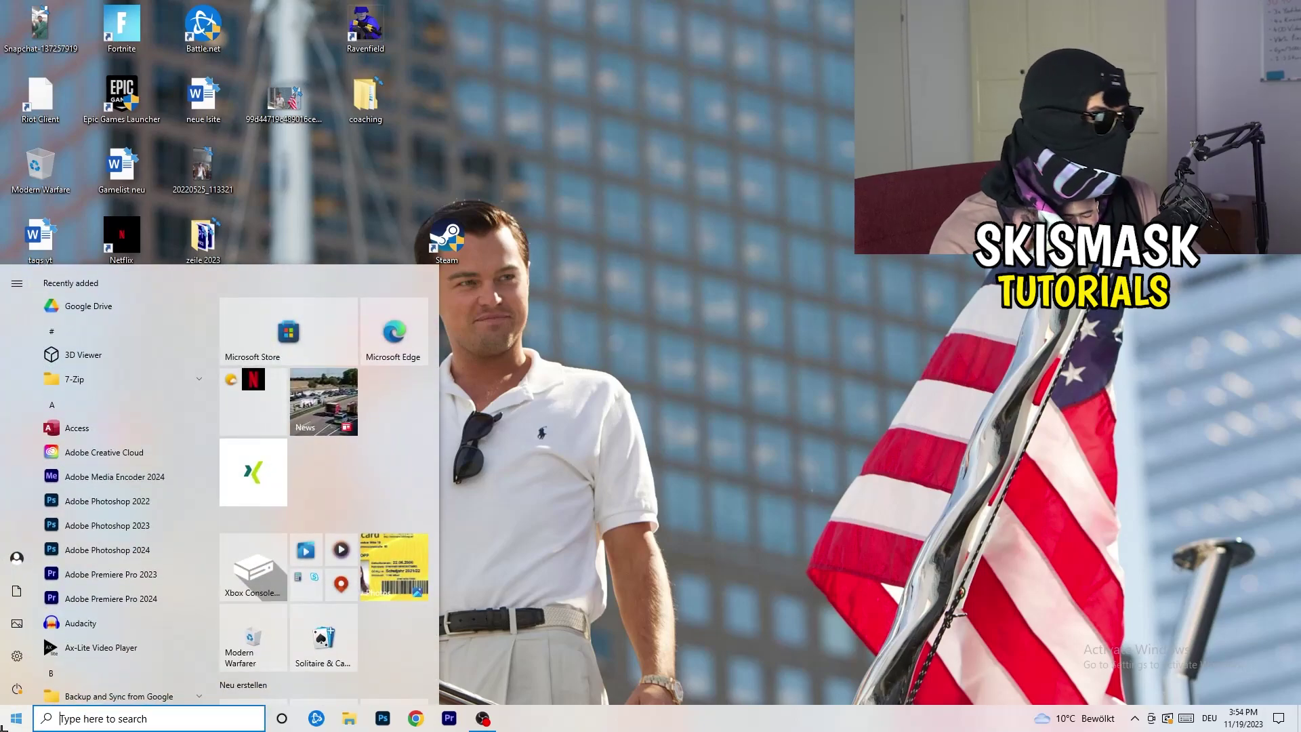
{"action": "left_click", "coordinate": [17, 655]}
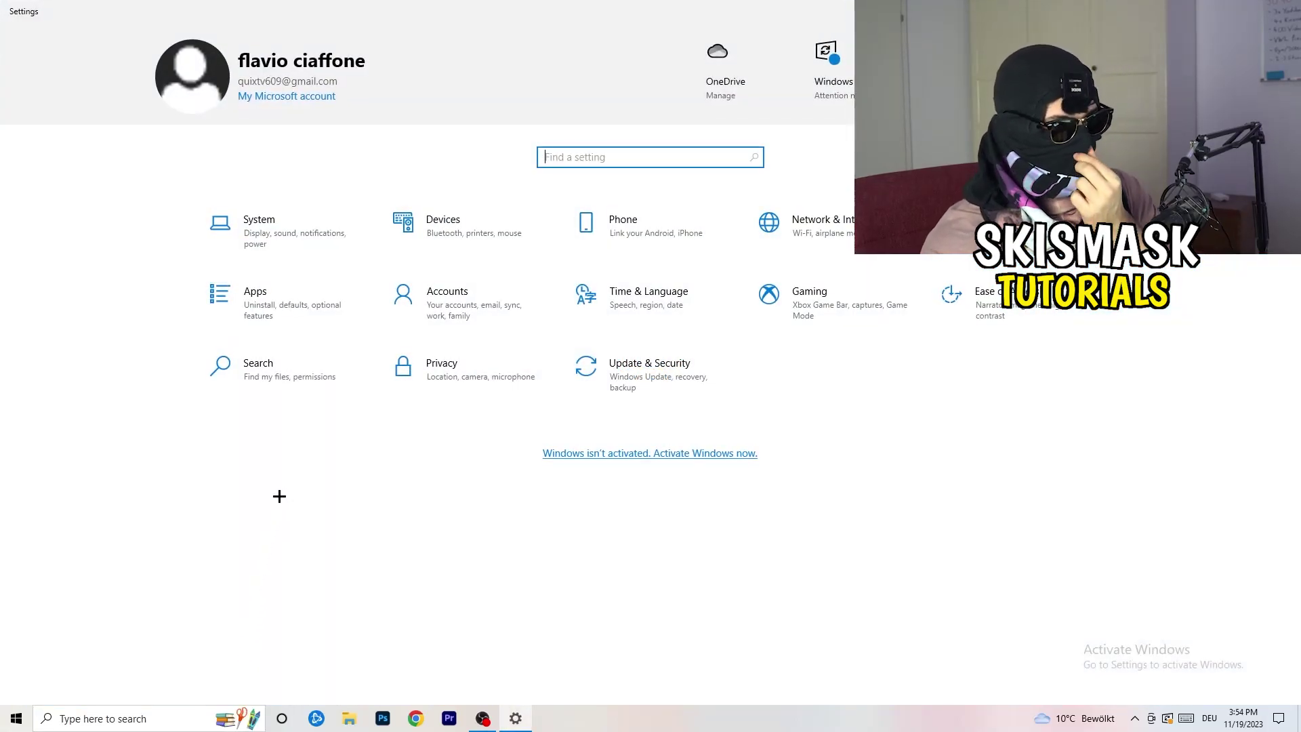
{"action": "left_click", "coordinate": [784, 312]}
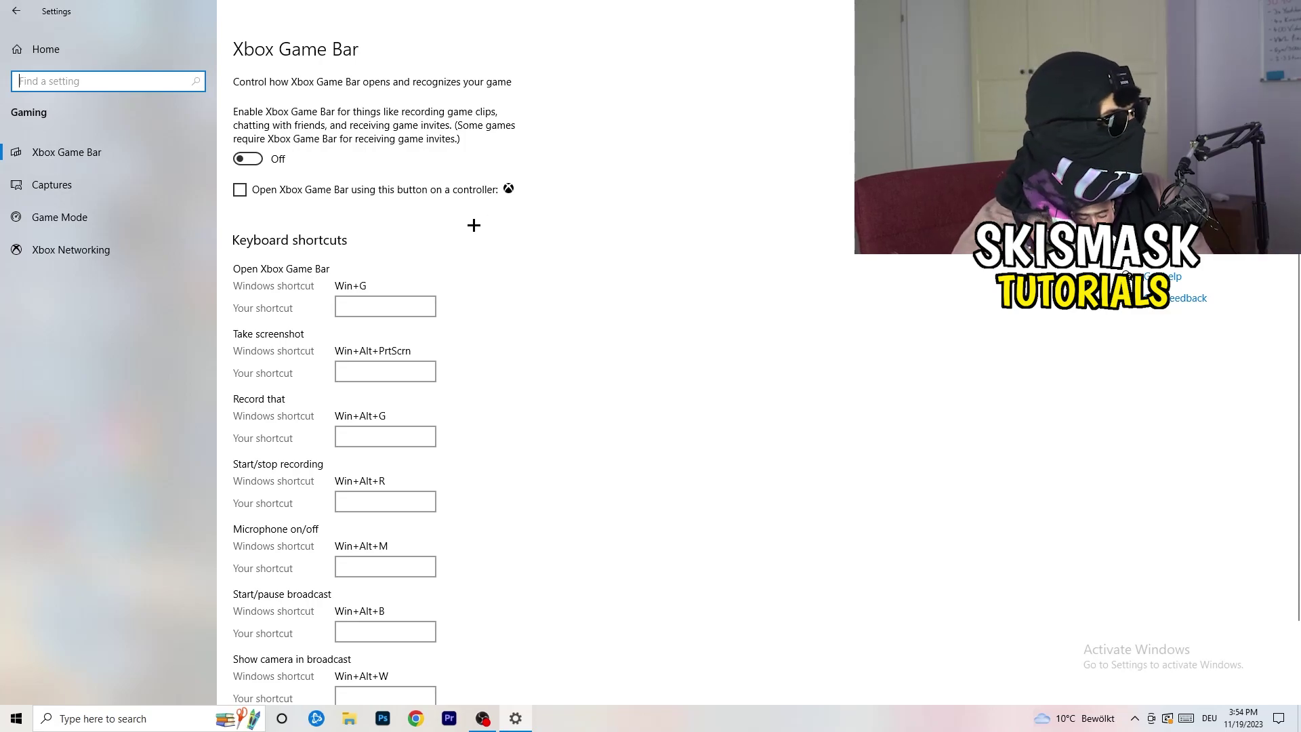
{"action": "left_click", "coordinate": [112, 181]}
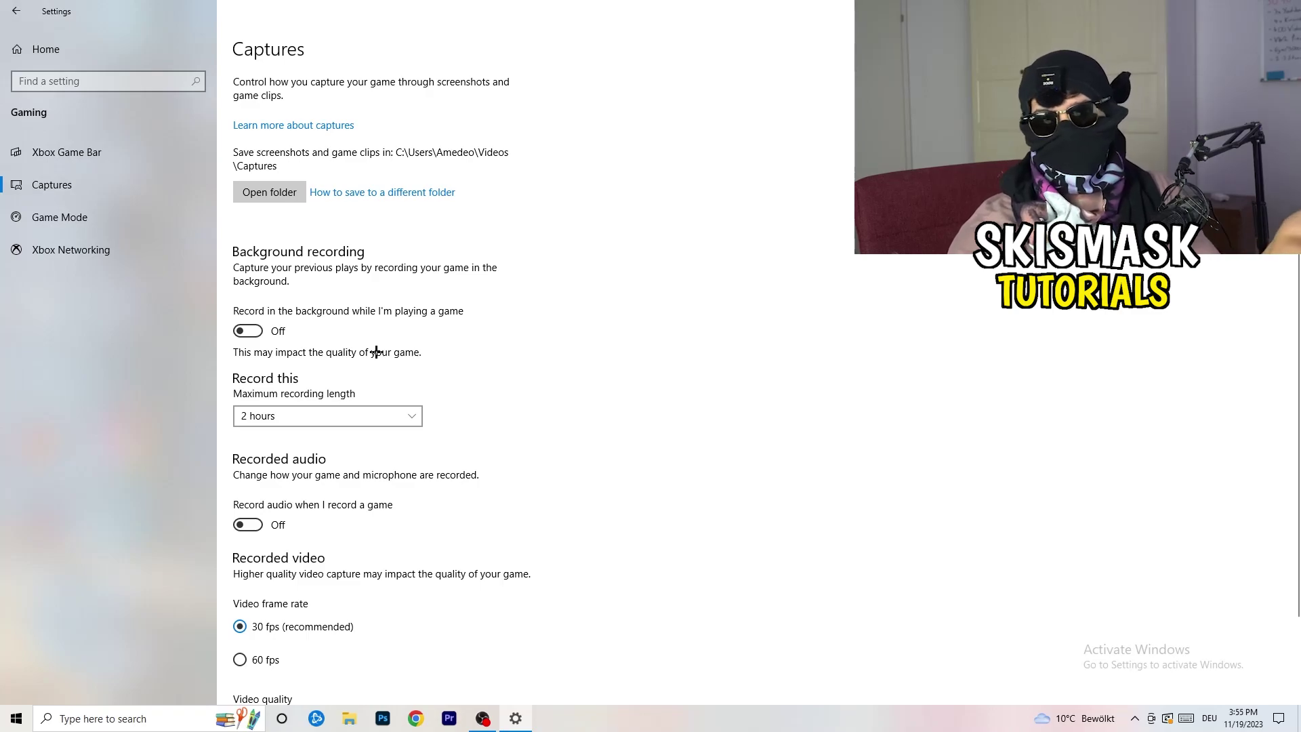
- Verify Game Mode is switched on, then return to the Settings home page
{"action": "scroll", "coordinate": [375, 353], "scroll_direction": "down", "scroll_amount": 3}
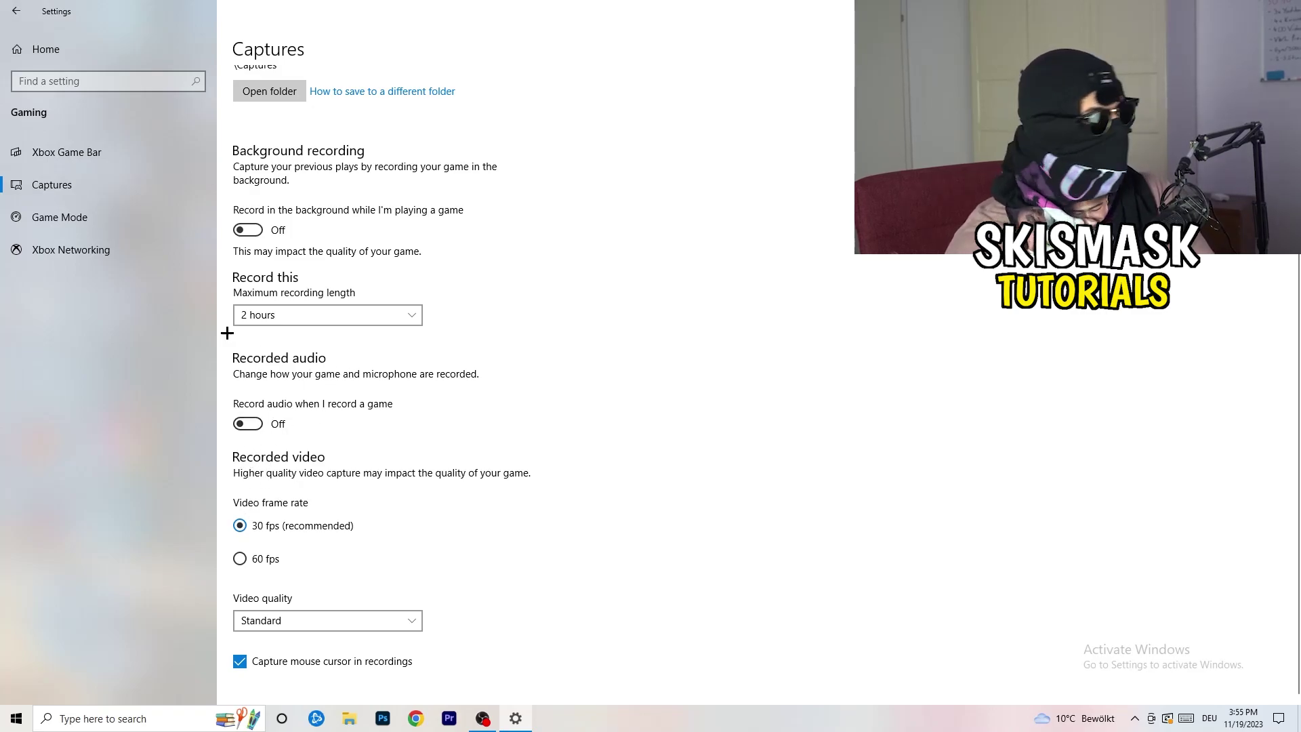
{"action": "left_click", "coordinate": [31, 216]}
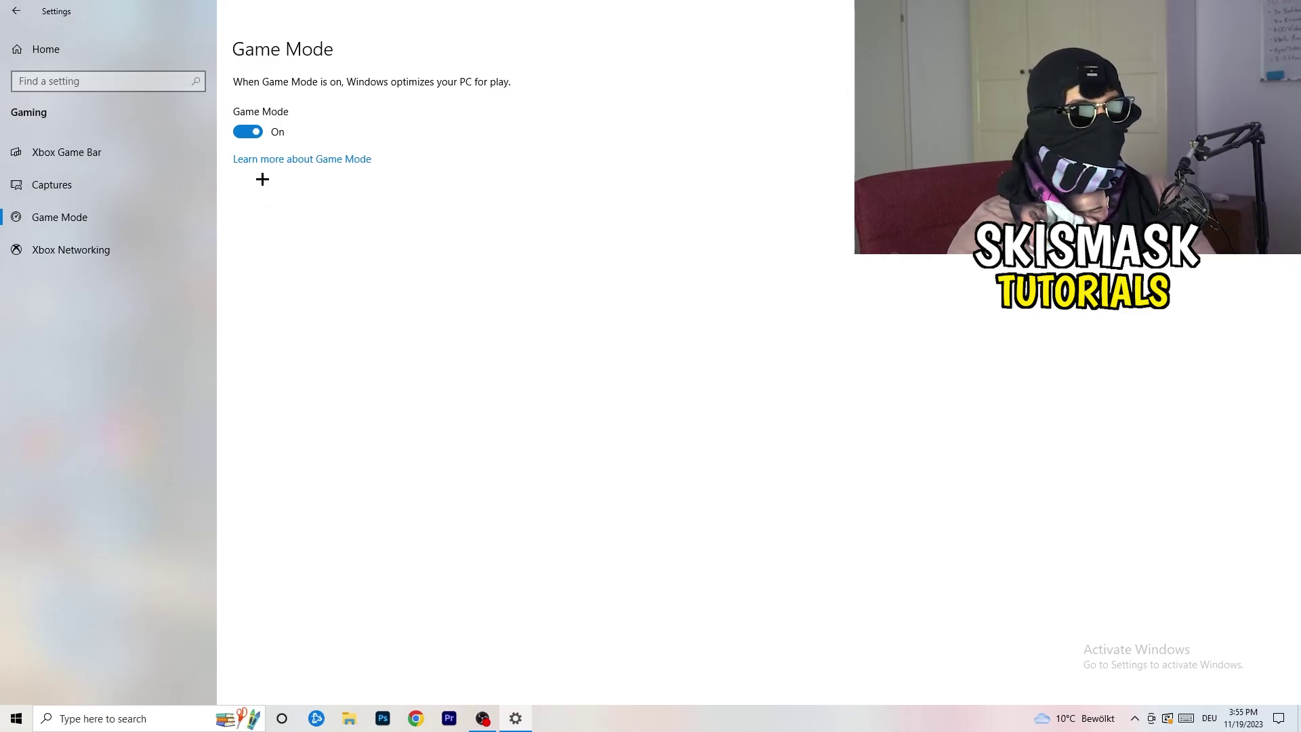
{"action": "left_click", "coordinate": [17, 11]}
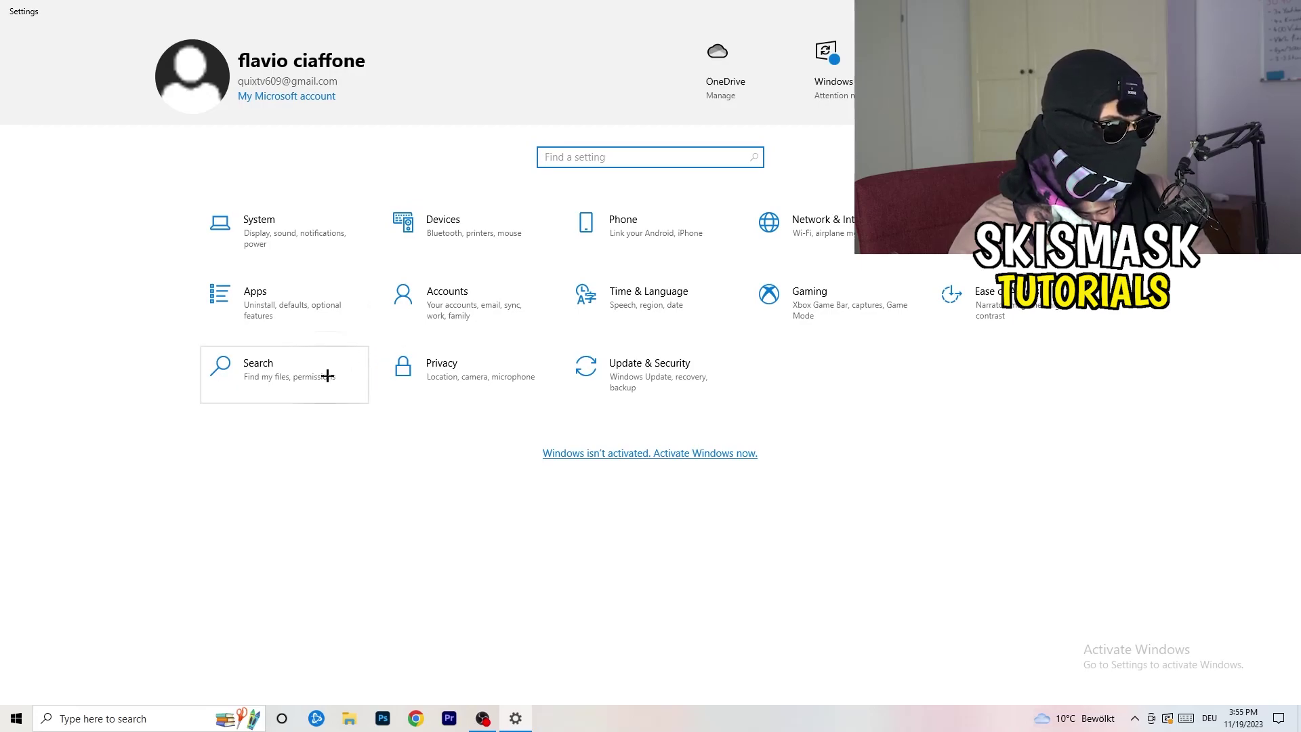
- Open Update & Security to see cumulative update KB5032189 pending restart, with the window maximized
{"action": "left_click", "coordinate": [687, 372]}
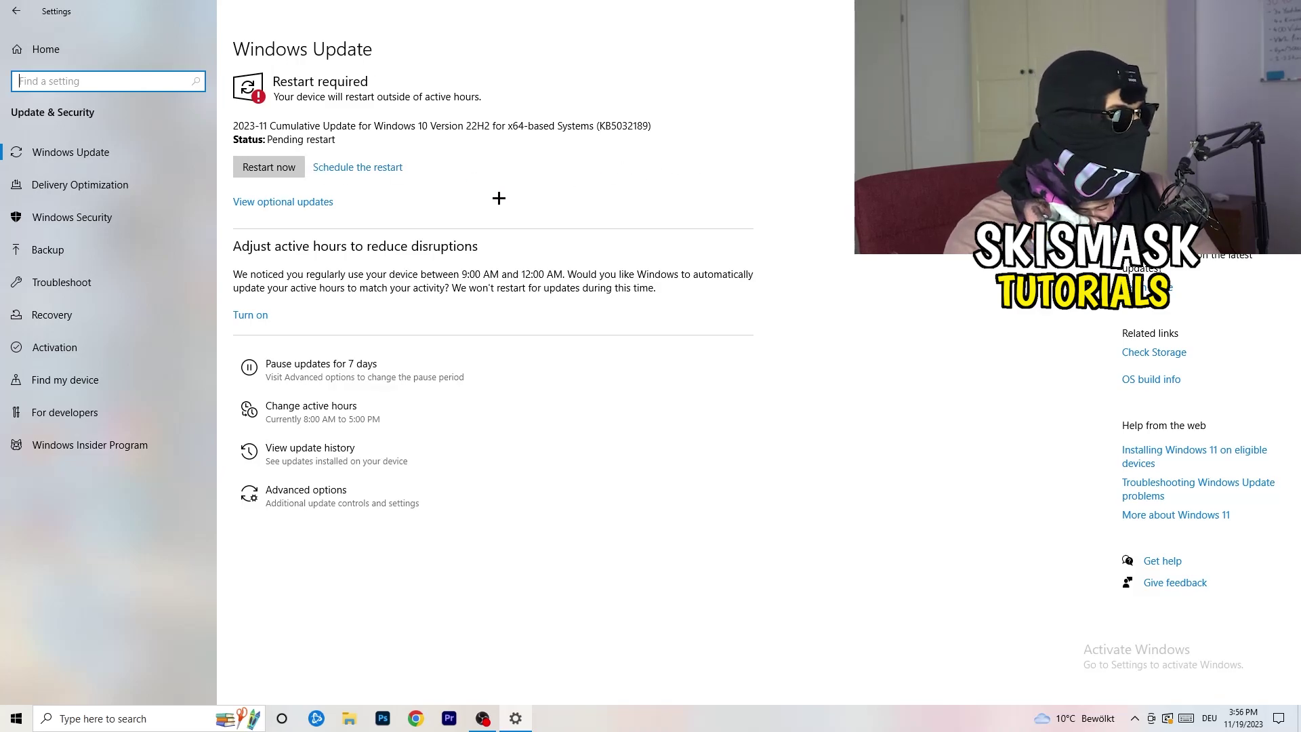
{"action": "key", "text": "super+Down"}
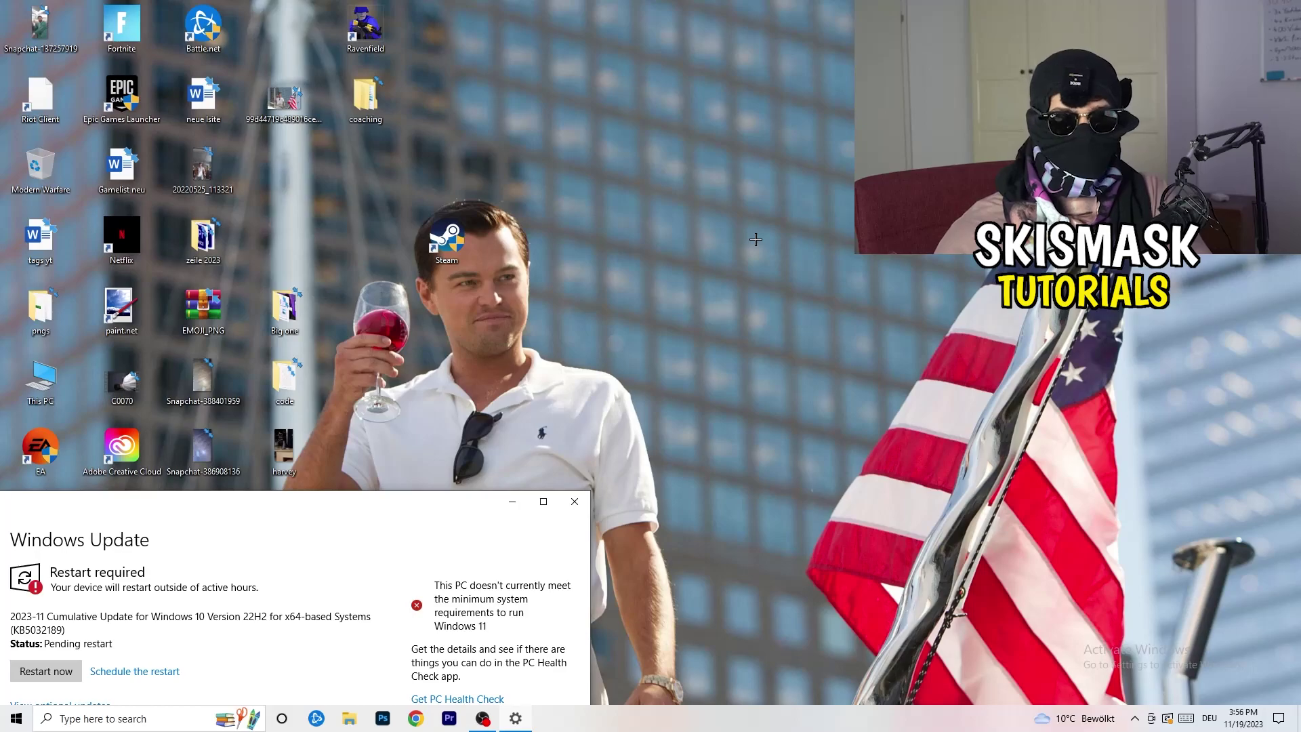
{"action": "left_click", "coordinate": [542, 501]}
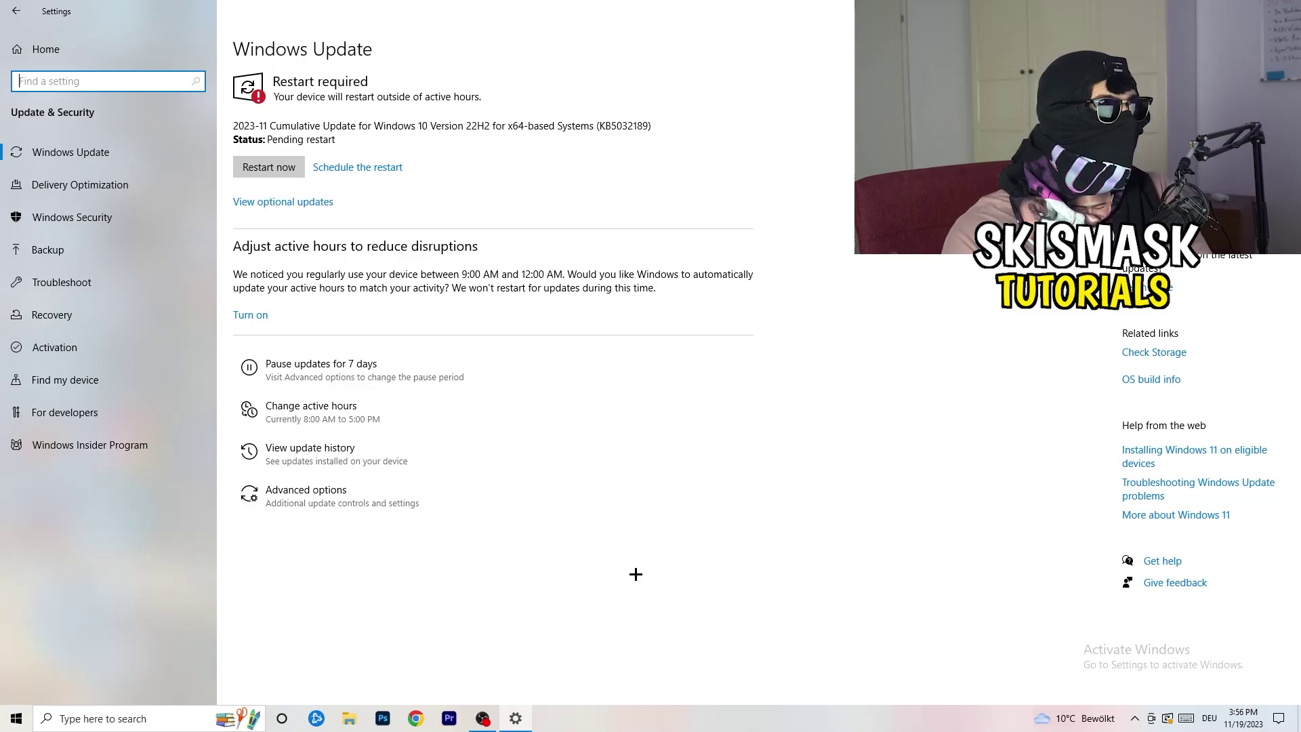
- Open System > Display and confirm scaling stays at 100%
{"action": "left_click", "coordinate": [17, 14]}
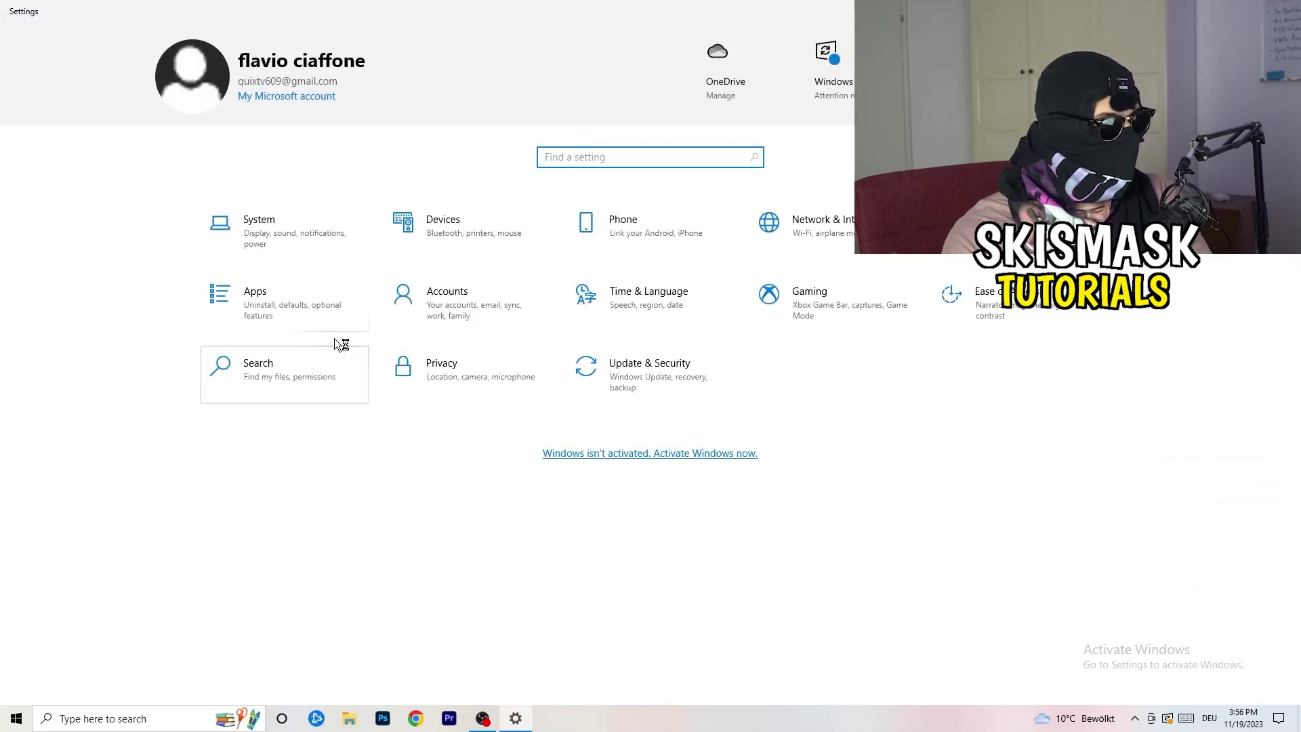
{"action": "left_click", "coordinate": [290, 251]}
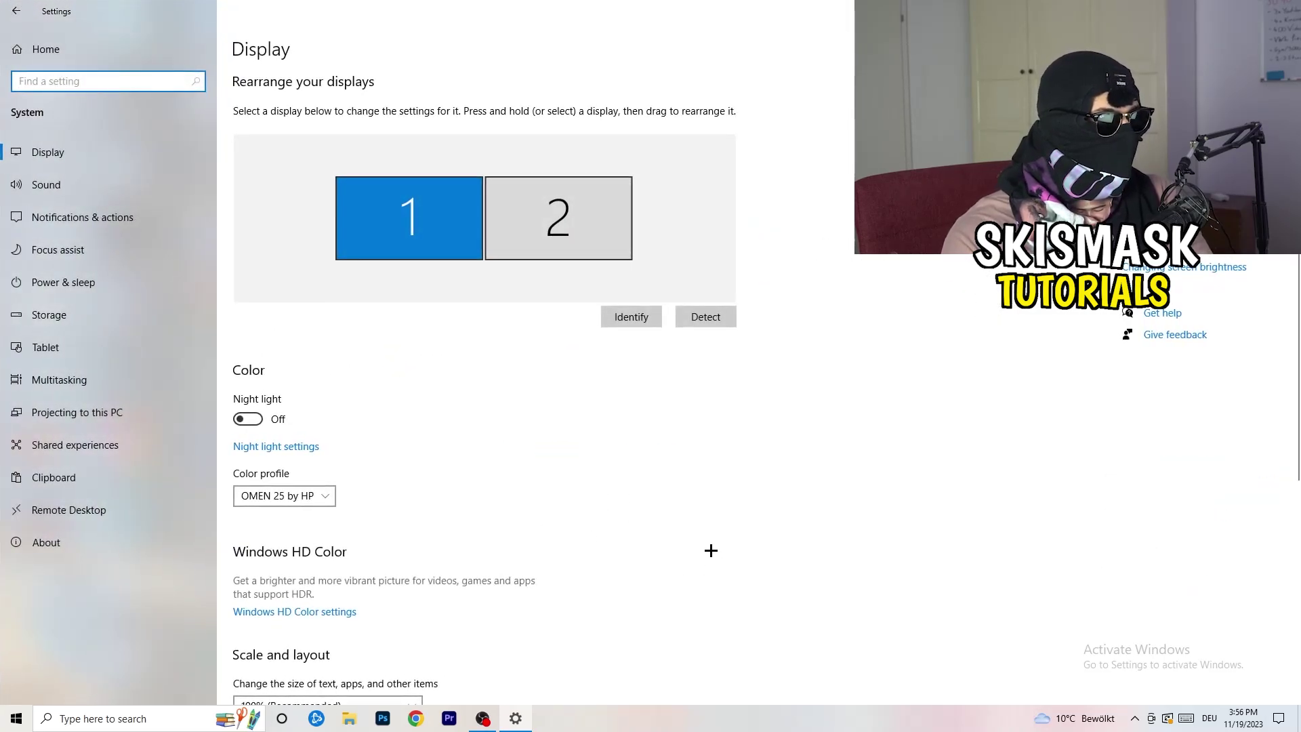
{"action": "left_click", "coordinate": [292, 52]}
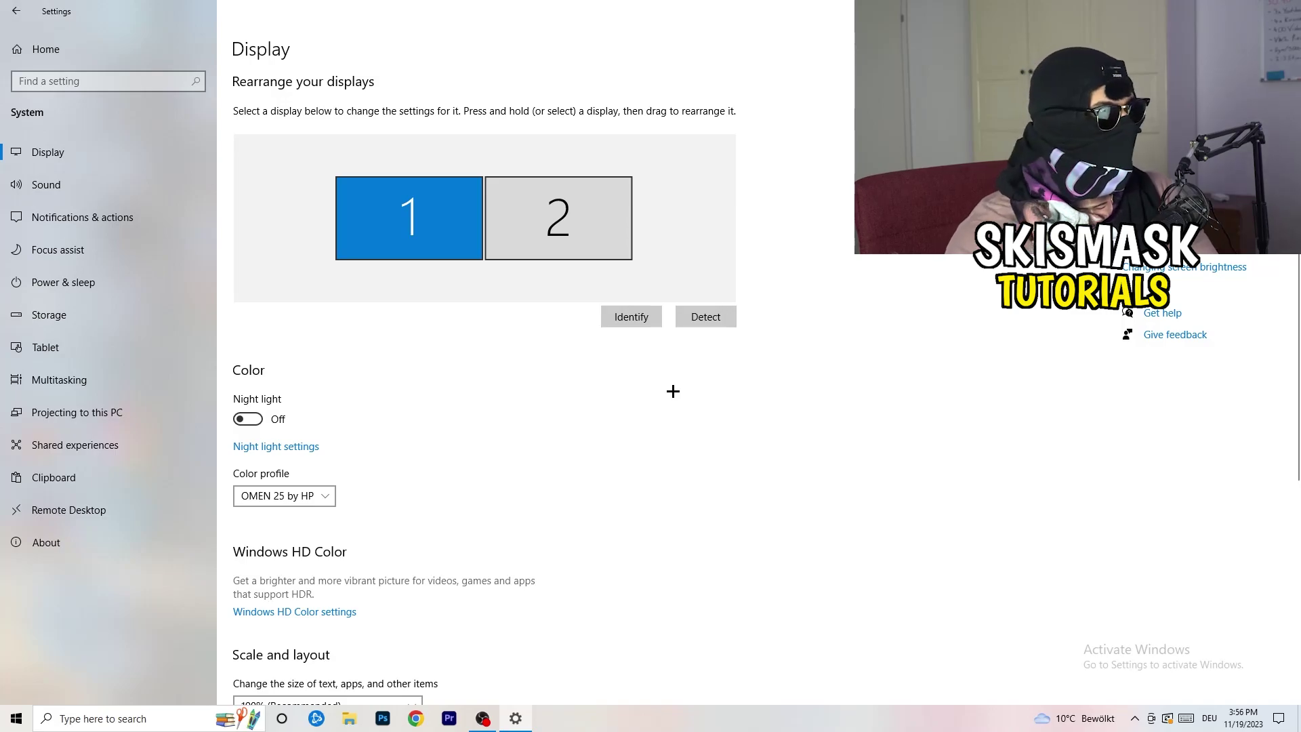
{"action": "scroll", "coordinate": [509, 342], "scroll_direction": "down", "scroll_amount": 2}
{"action": "scroll", "coordinate": [509, 342], "scroll_direction": "down", "scroll_amount": 3}
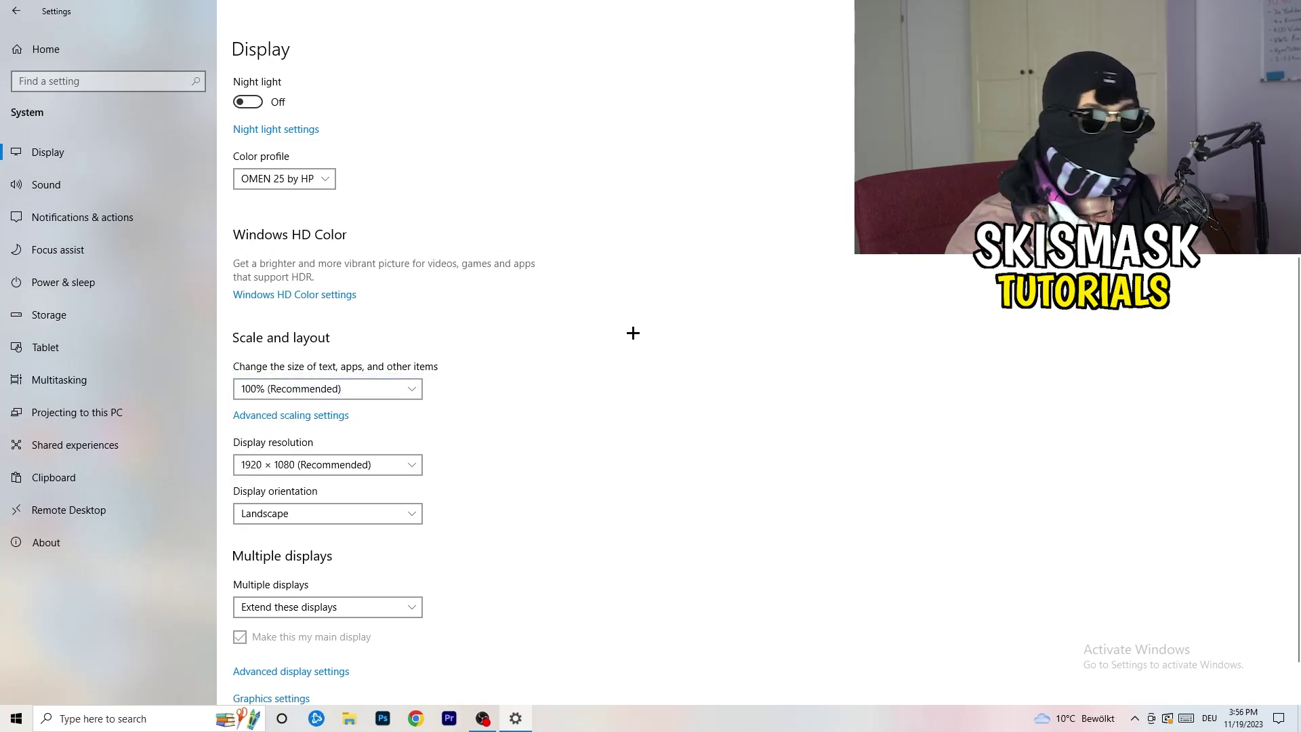
{"action": "scroll", "coordinate": [311, 367], "scroll_direction": "down", "scroll_amount": 2}
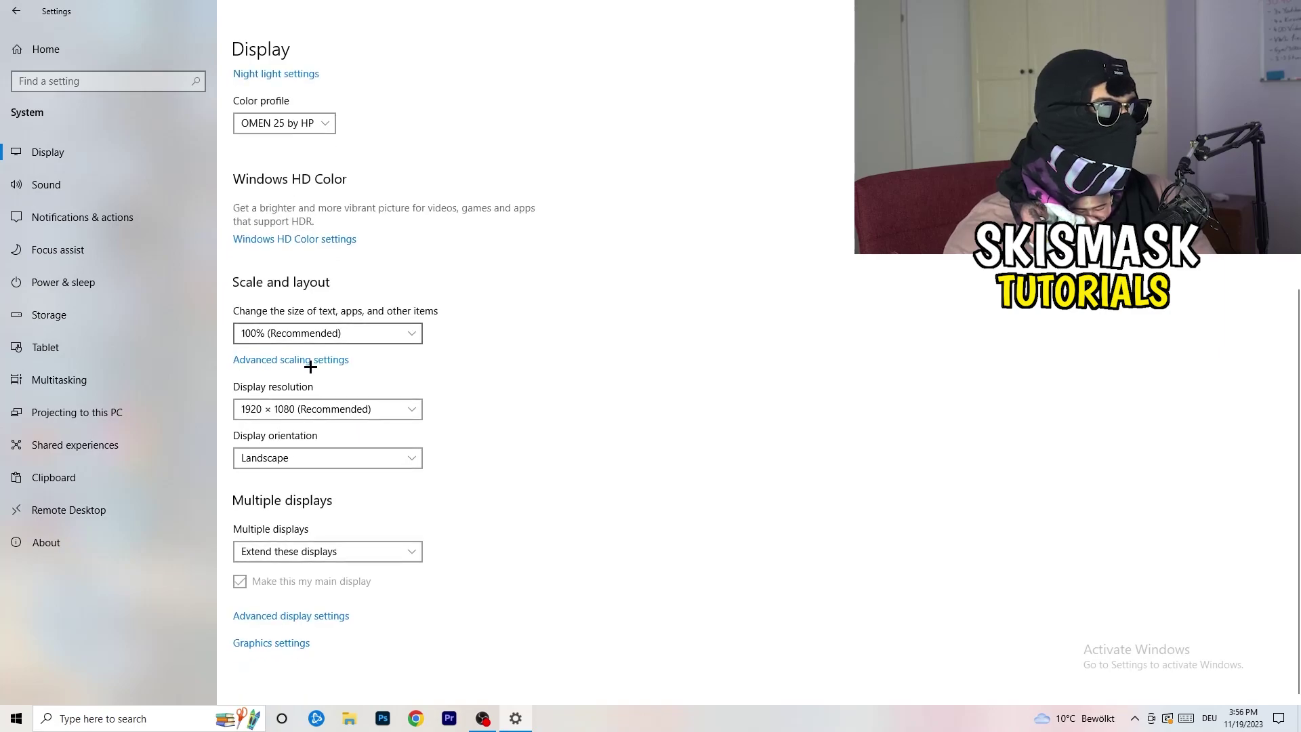
- Check the resolution list, keep 1920 × 1080, then go to Power & sleep settings
{"action": "left_click", "coordinate": [351, 416]}
{"action": "left_click", "coordinate": [635, 363]}
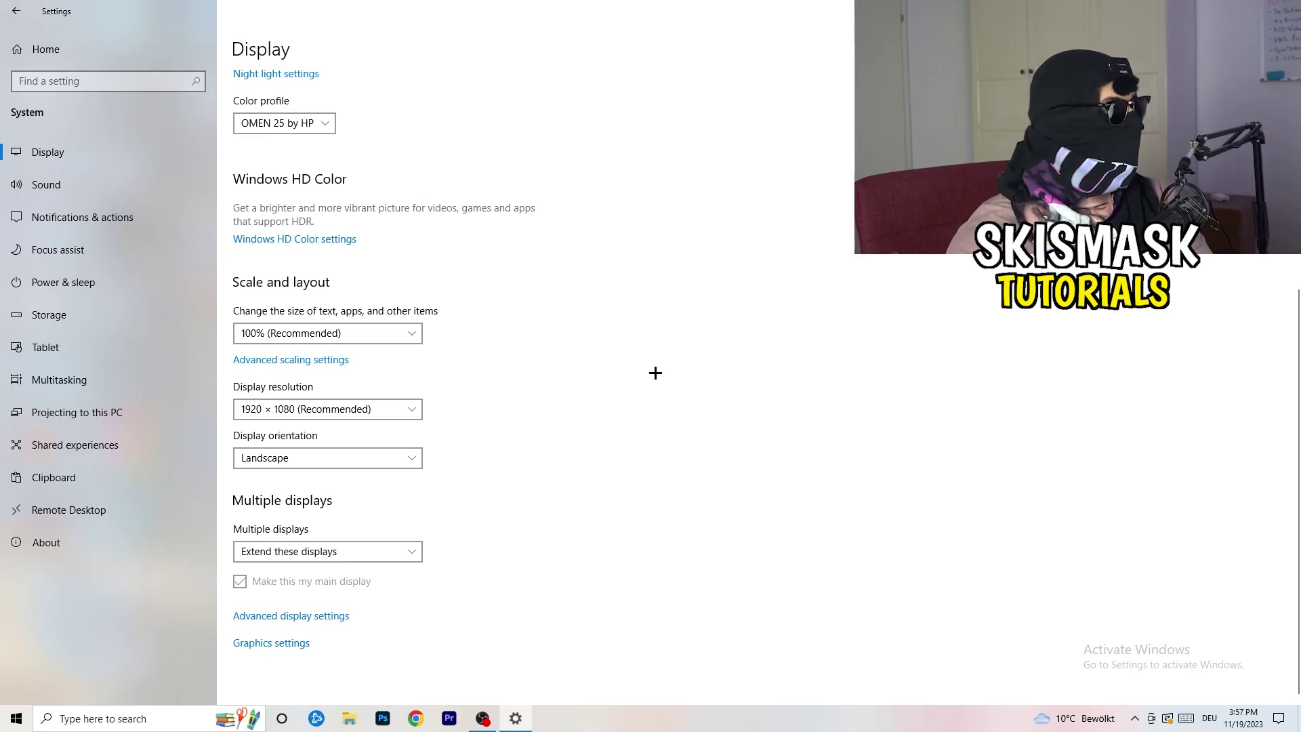
{"action": "left_click", "coordinate": [87, 283]}
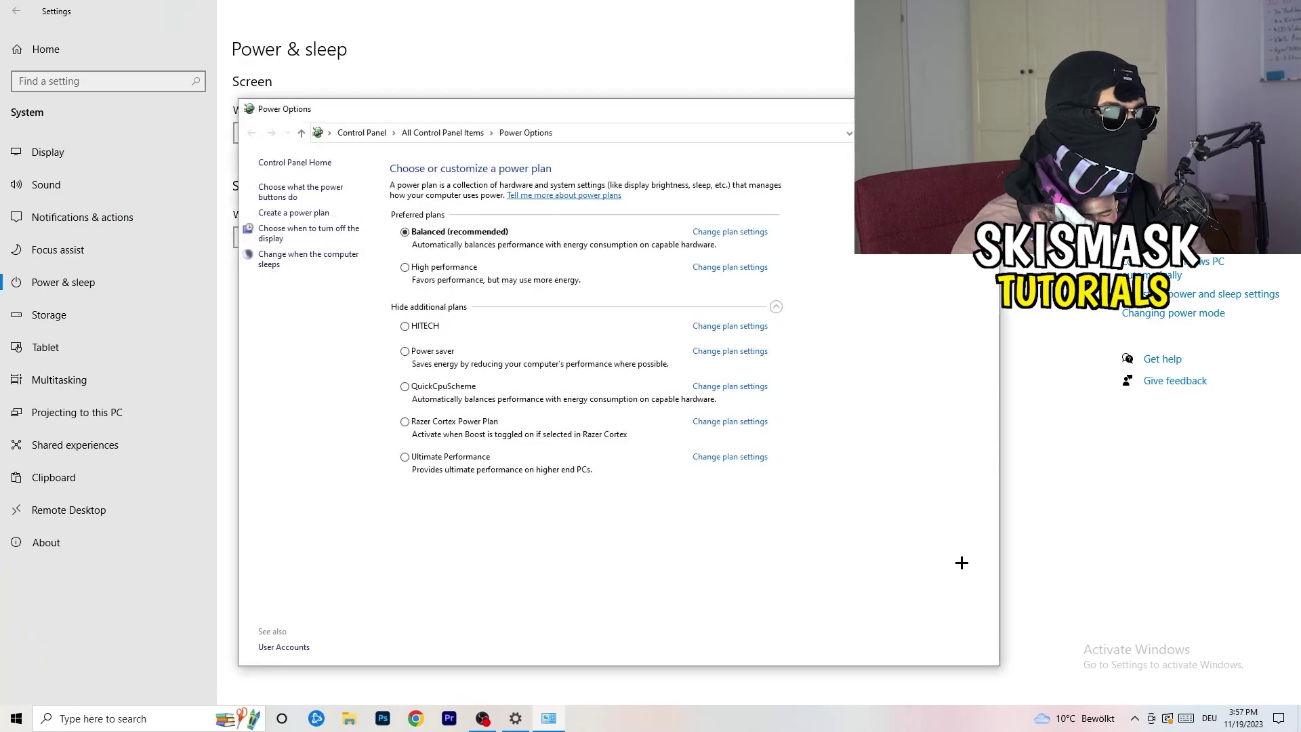
- Review the additional power plans, close Power Options, and open the weekly Storage Sense configuration
{"action": "left_click", "coordinate": [775, 306]}
{"action": "left_click", "coordinate": [777, 307]}
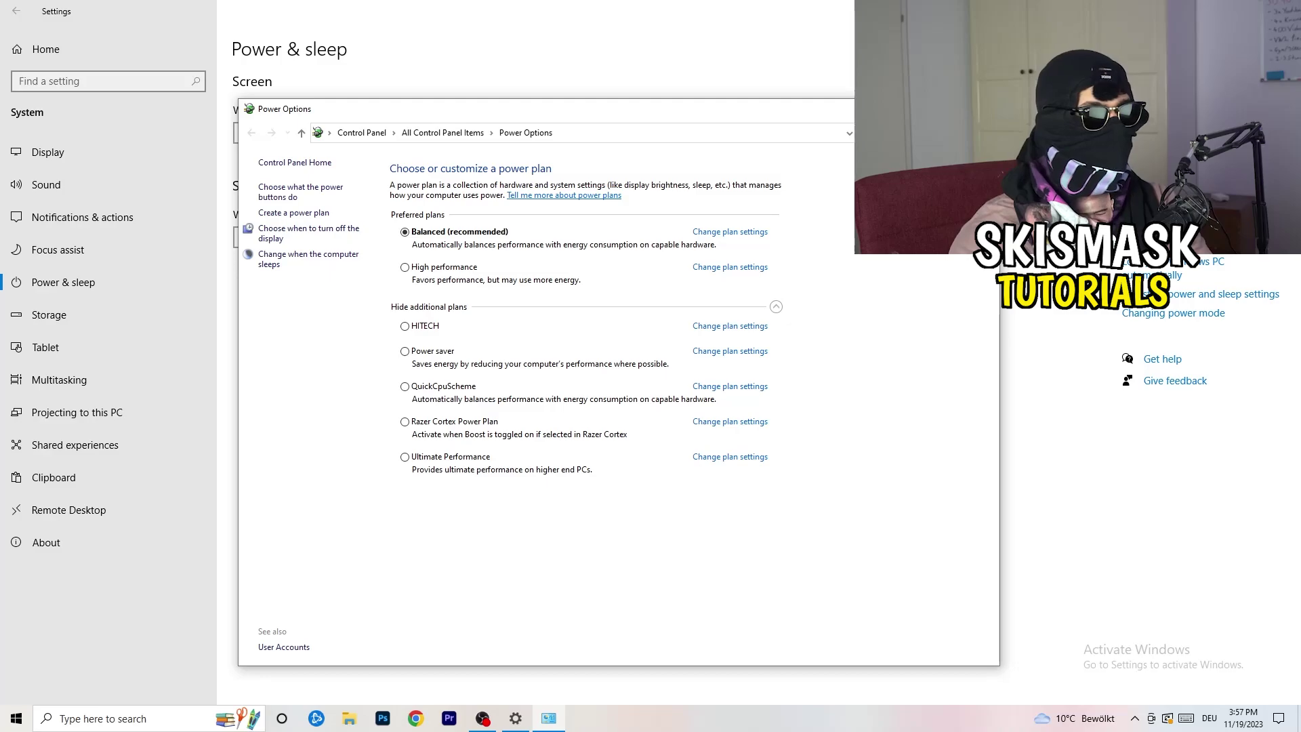
{"action": "key", "text": "alt+F4"}
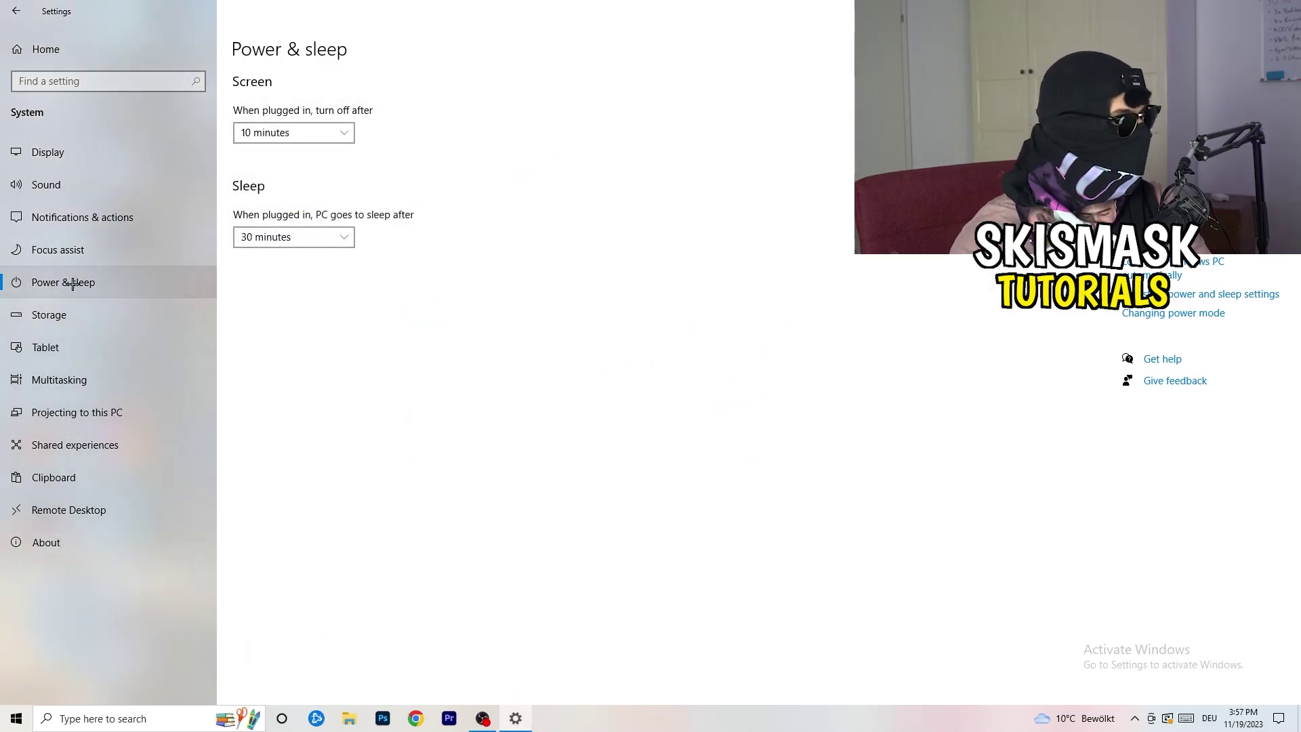
{"action": "left_click", "coordinate": [79, 315]}
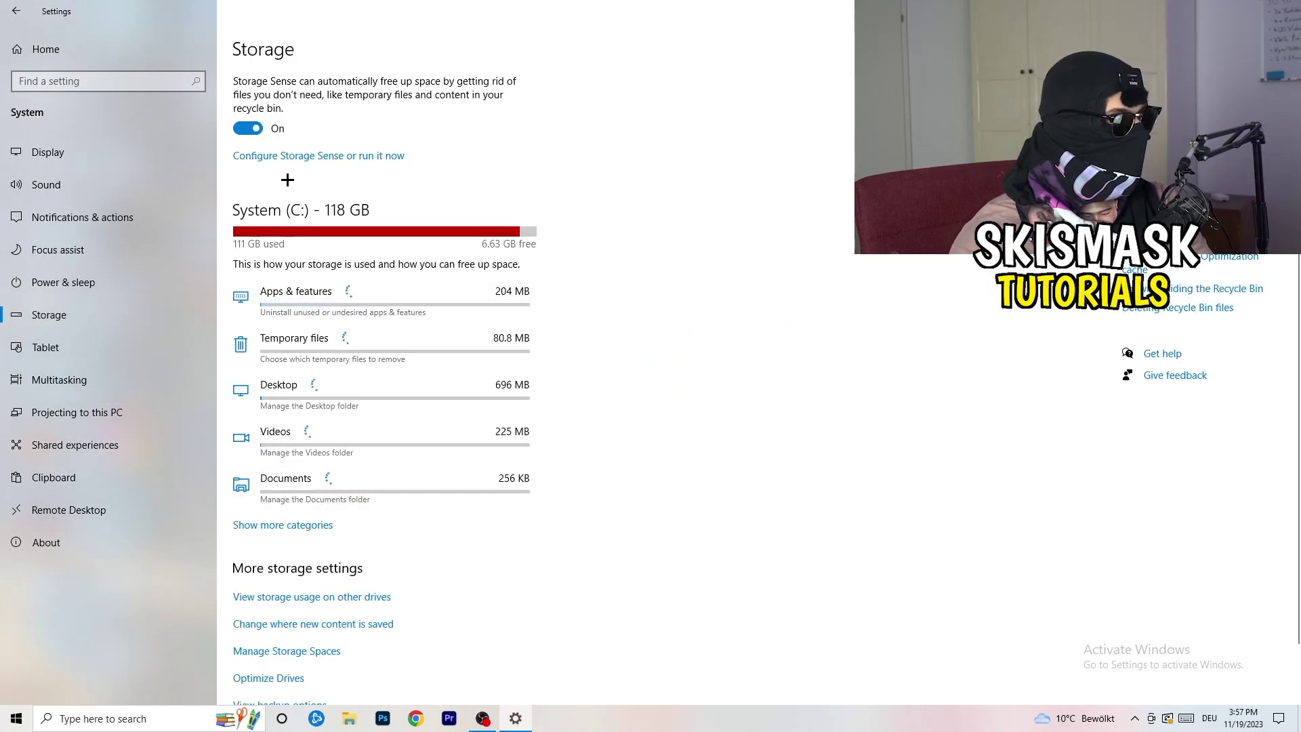
{"action": "left_click", "coordinate": [291, 157]}
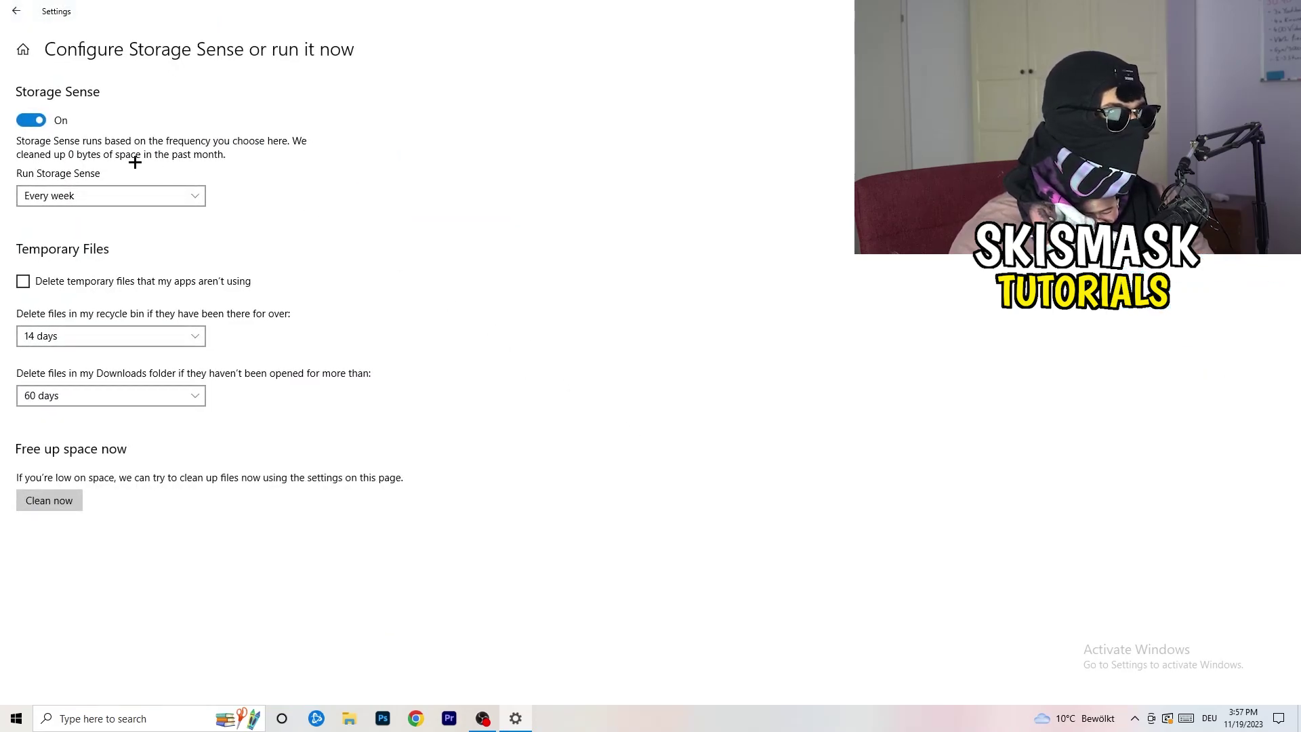